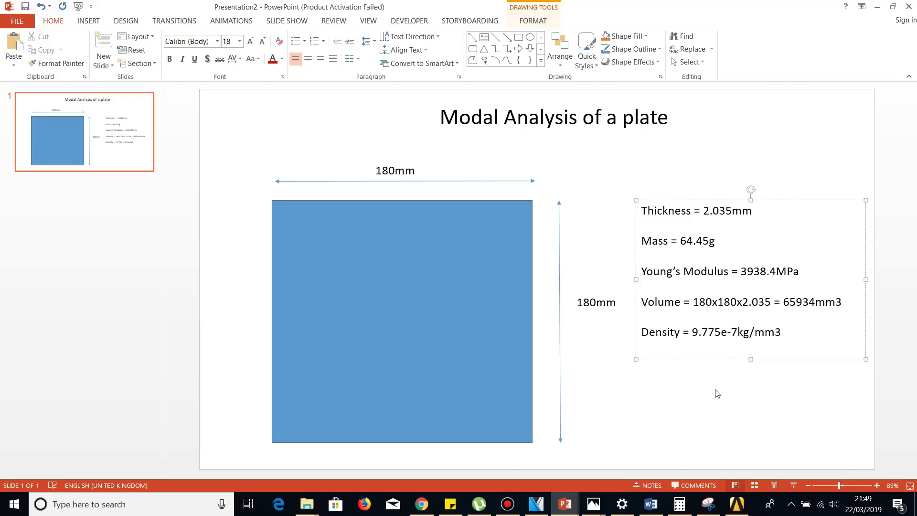
Add a Modal analysis system to the Workbench project and open its Engineering Data.
left_click(737, 504)
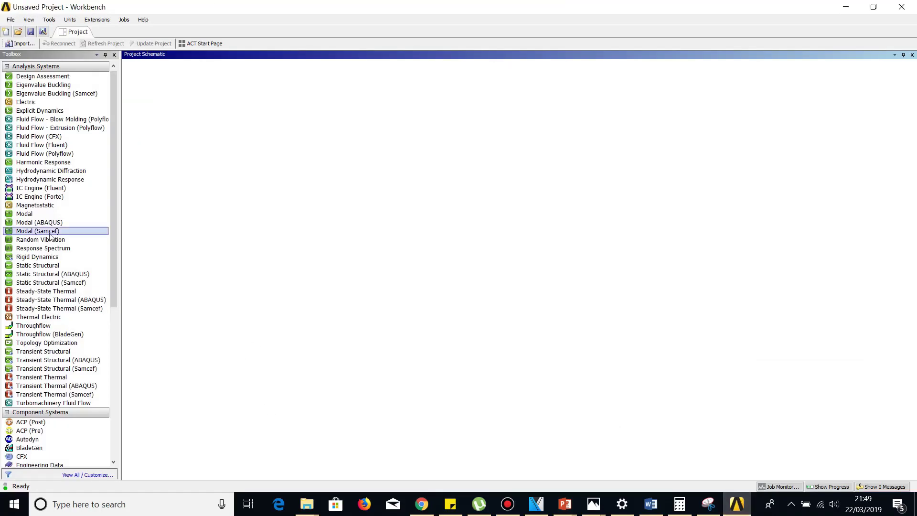
double_click(33, 215)
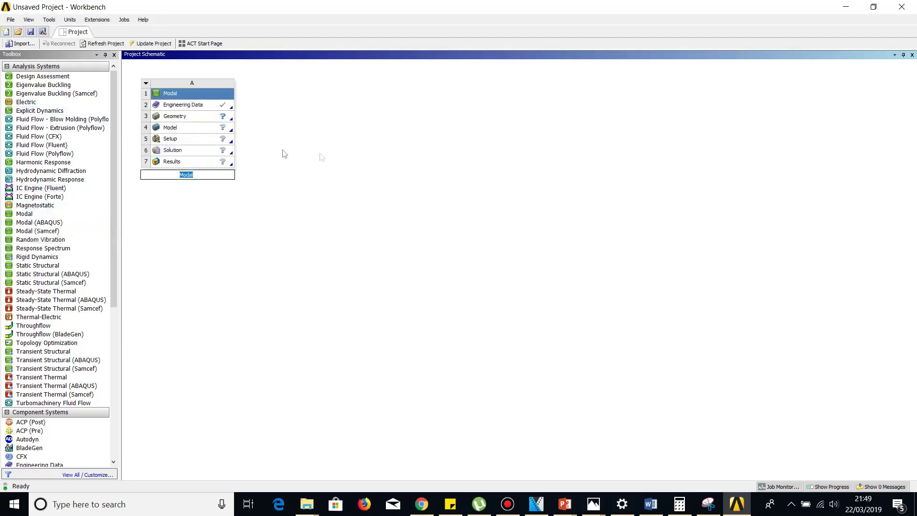
double_click(194, 106)
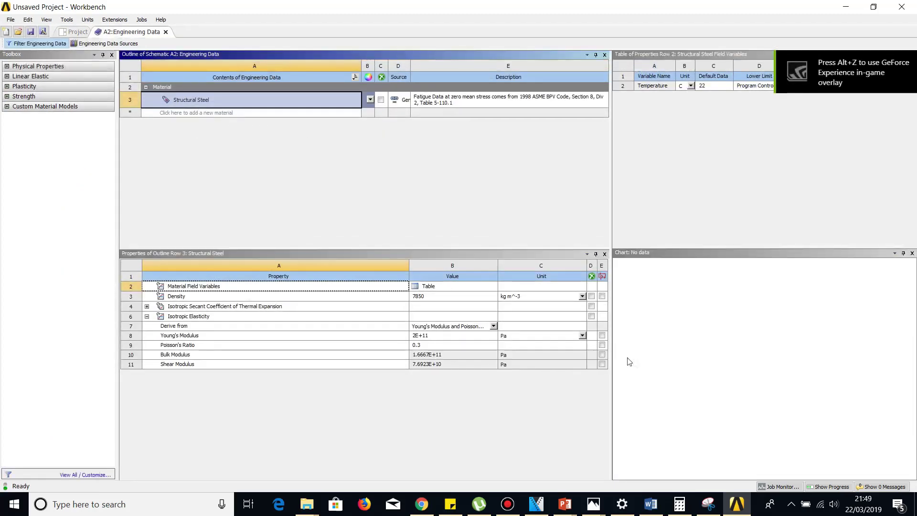
Set the Structural Steel density to 9.775e-7 kg mm^-3.
left_click(582, 297)
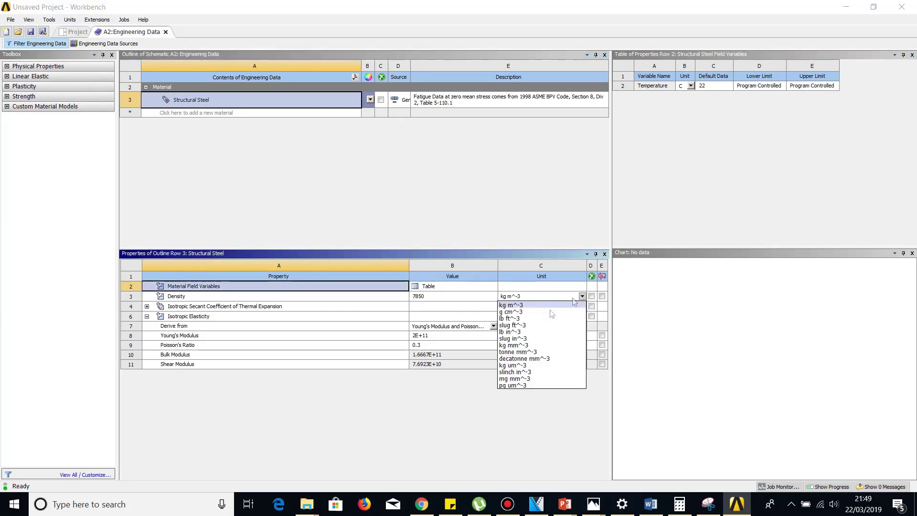
left_click(531, 345)
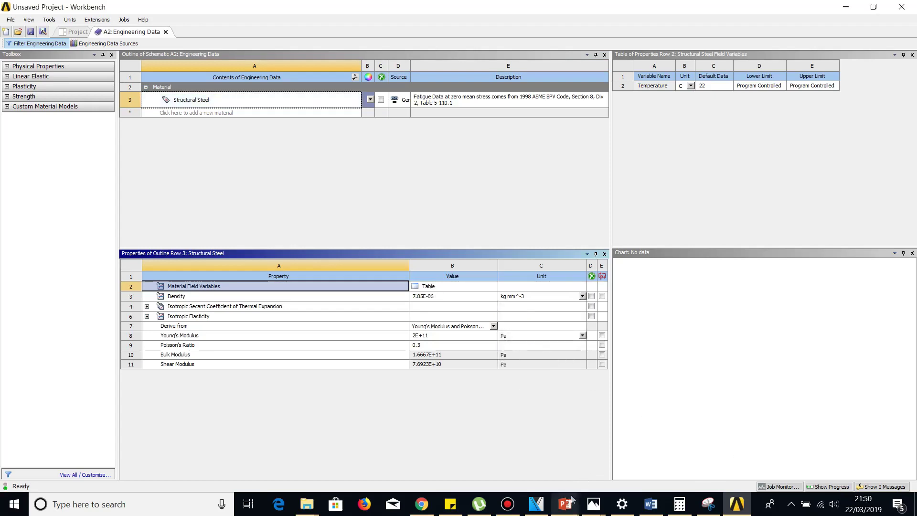
mouse_move(565, 504)
mouse_move(629, 469)
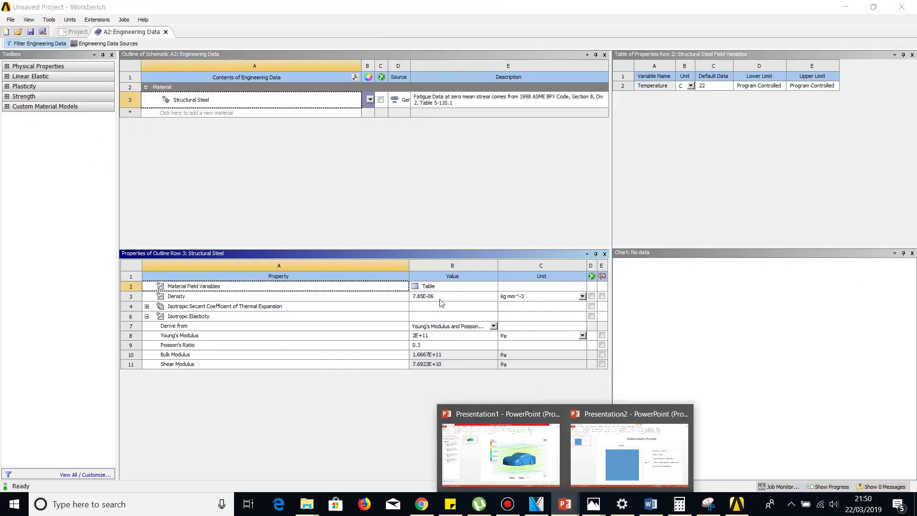
left_click(441, 301)
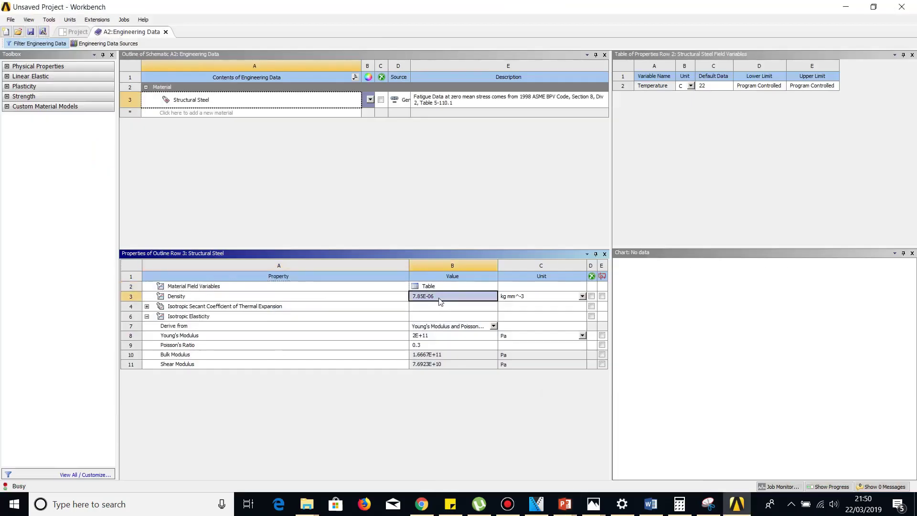
left_click(440, 300)
type("9.775e-7")
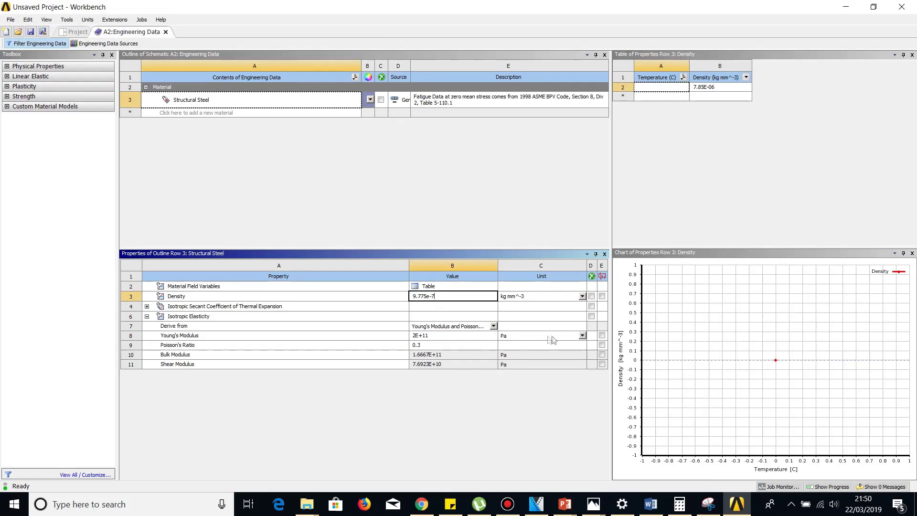
Set Structural Steel's Young's Modulus to 3938.4 MPa.
left_click(582, 336)
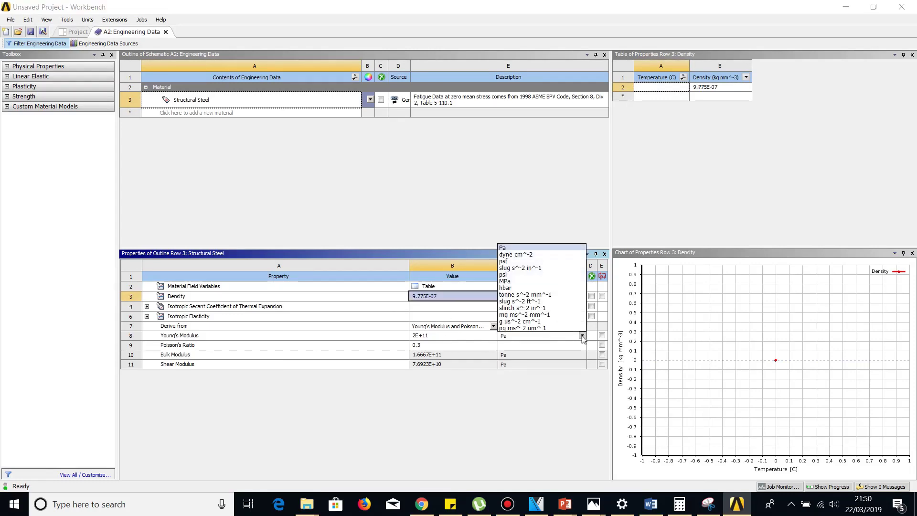
left_click(508, 282)
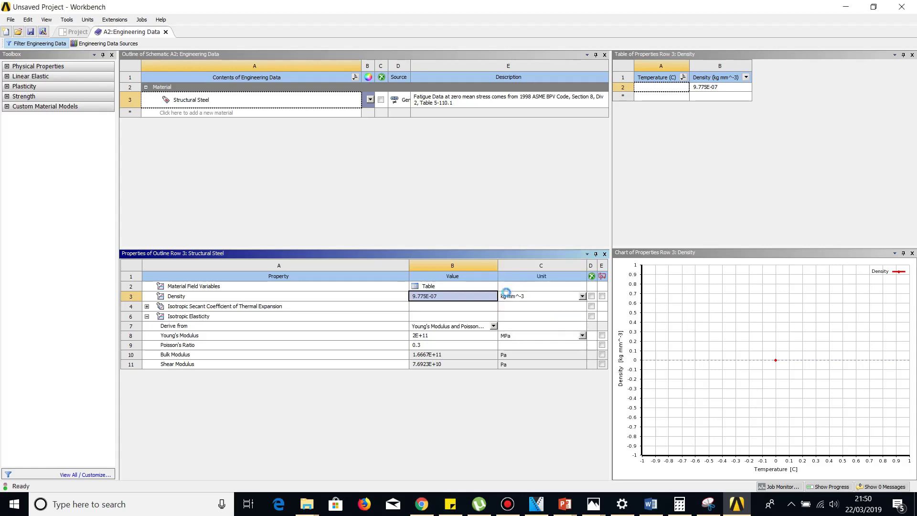
left_click(477, 335)
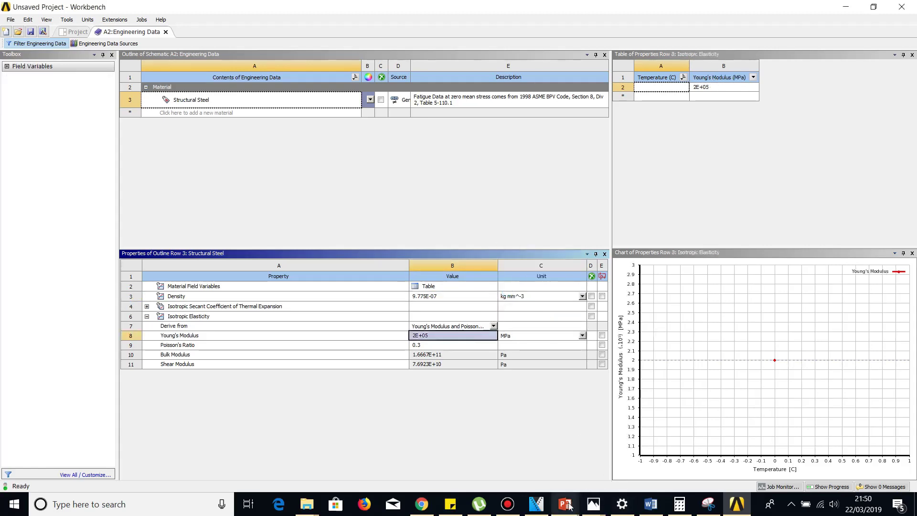
mouse_move(565, 504)
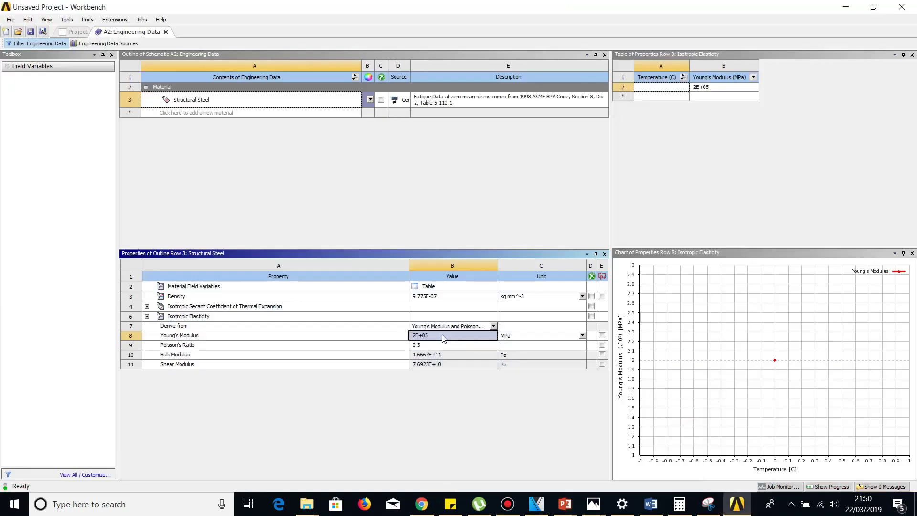
left_click(443, 339)
type("3")
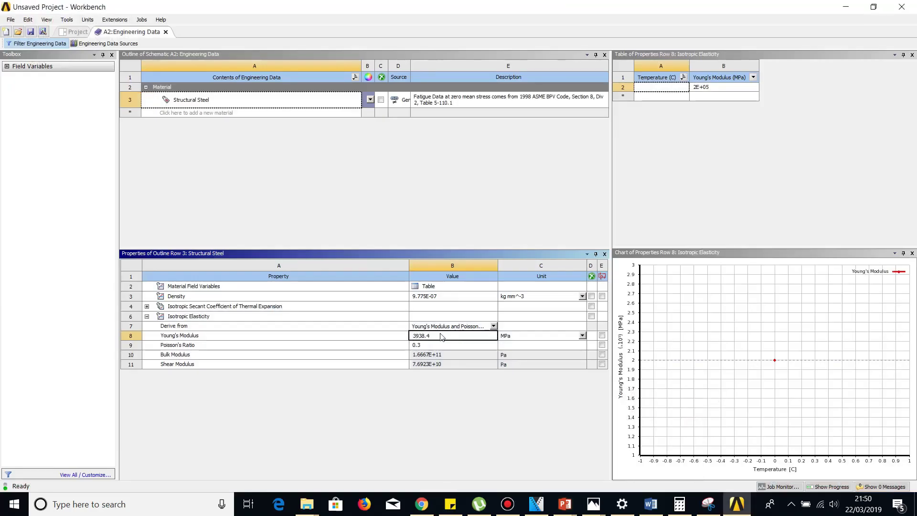
type("938.4")
key("Return")
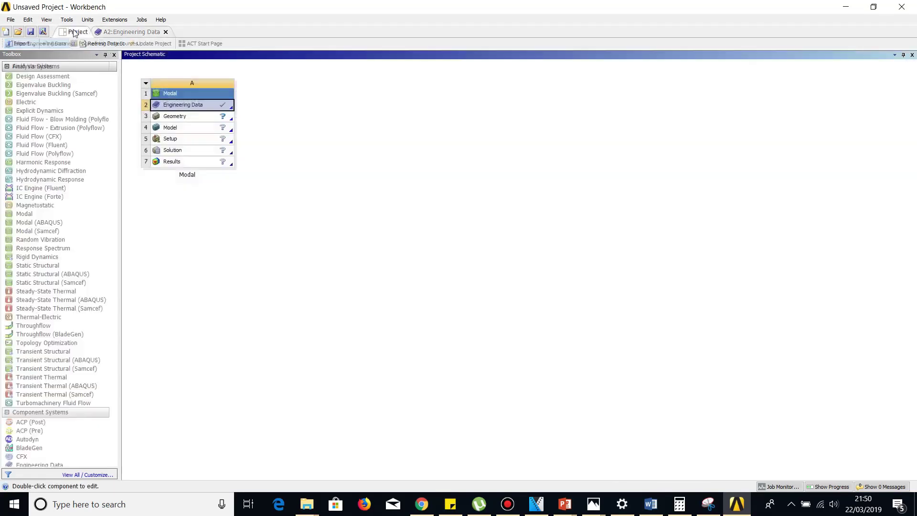
Open the Modal geometry in DesignModeler and start sketching on the XYPlane.
left_click(76, 32)
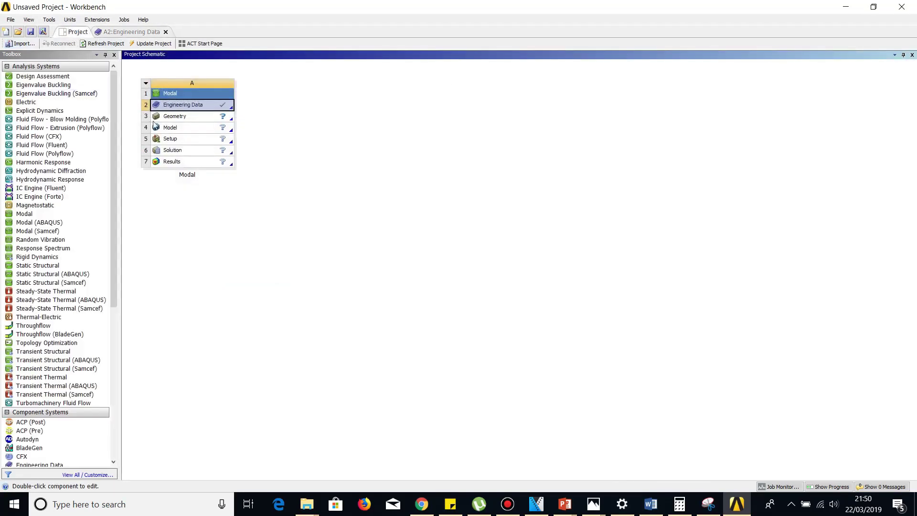
double_click(185, 117)
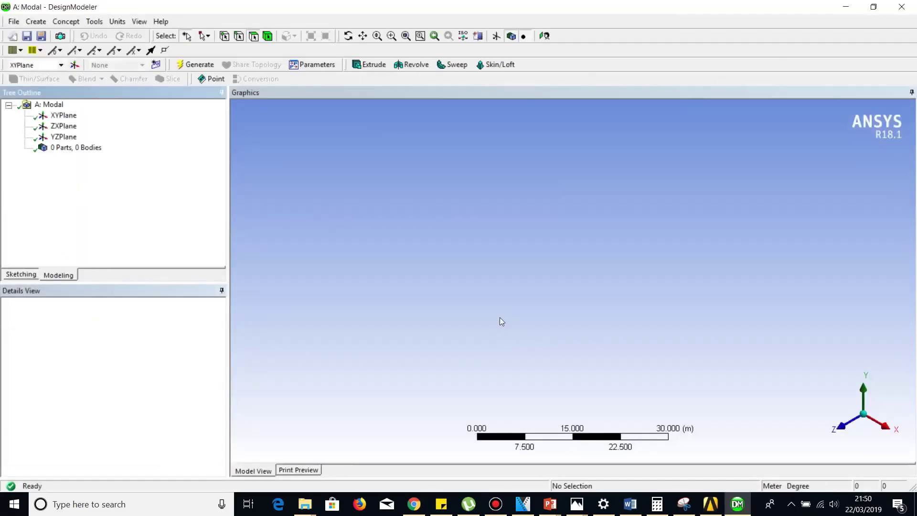
left_click(60, 117)
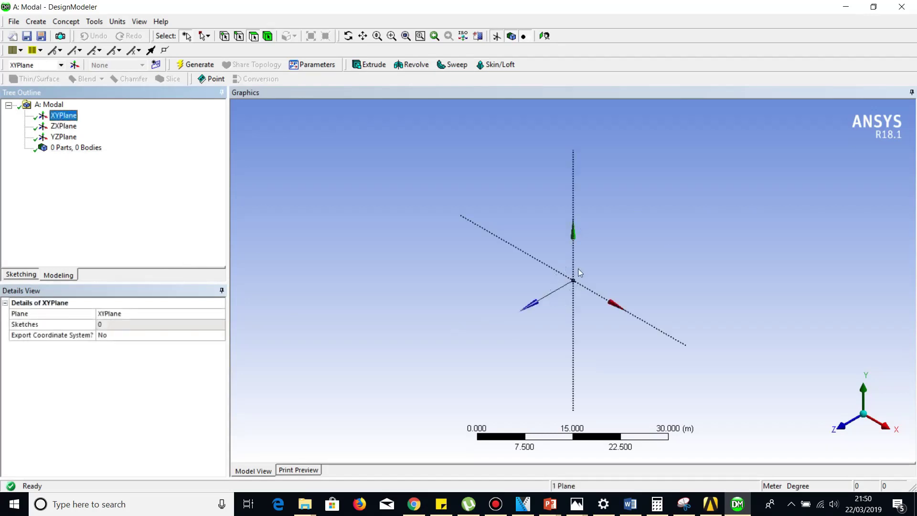
left_click(15, 276)
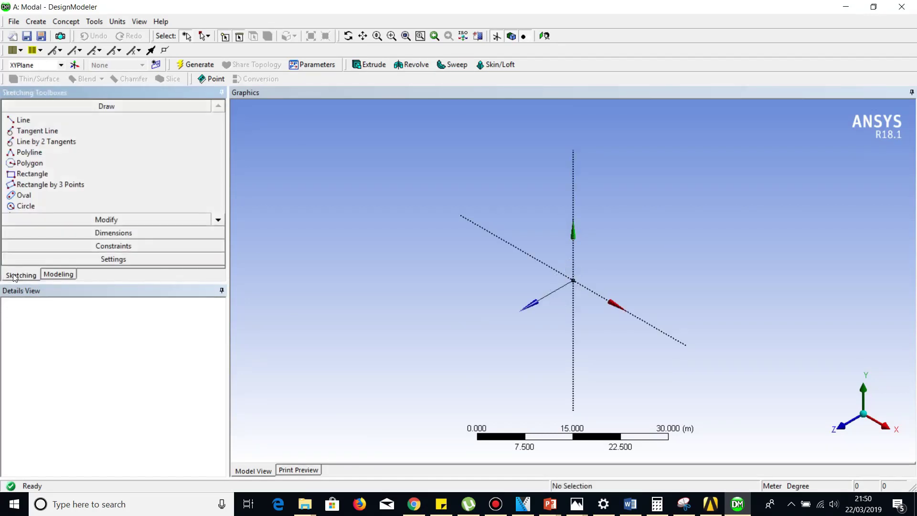
Pick the Rectangle tool and switch the model units to millimetres.
left_click(30, 174)
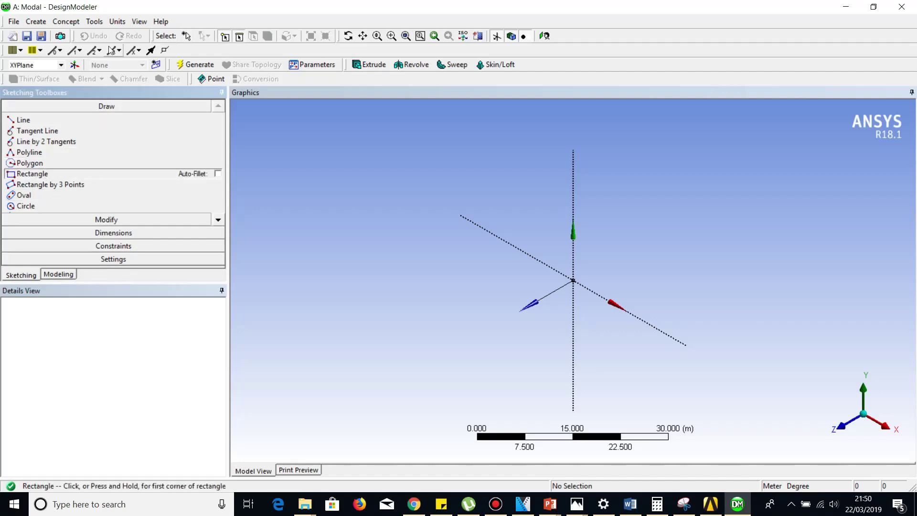
left_click(117, 22)
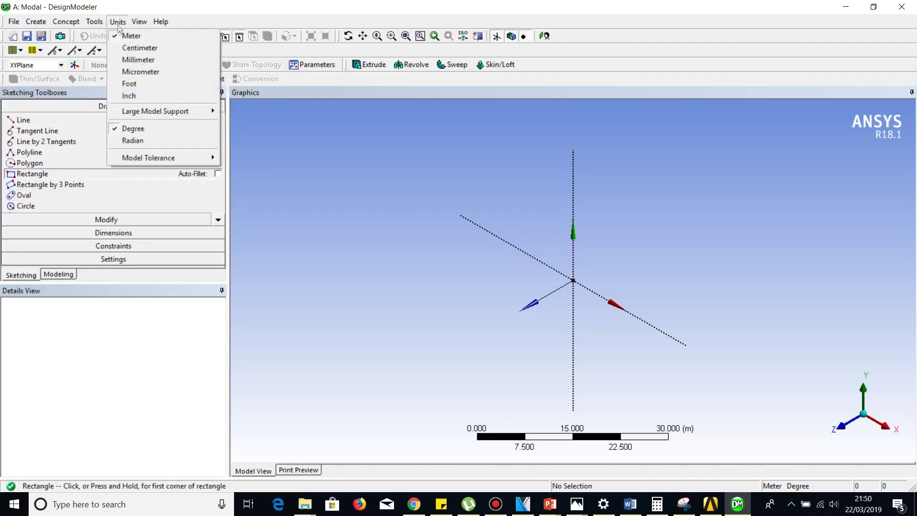
left_click(135, 61)
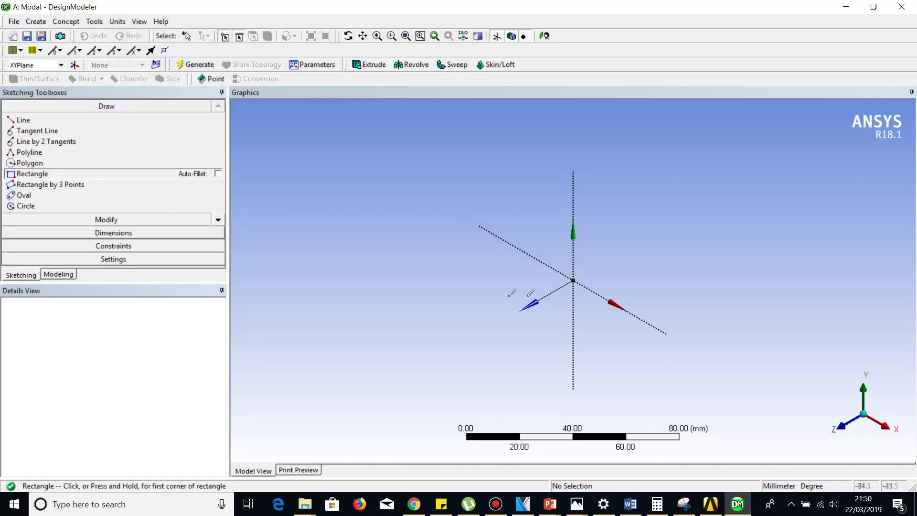
Draw a rectangle from the origin and dimension its right edge as V1 = 180 mm.
mouse_move(574, 281)
left_mouse_down()
mouse_move(906, 124)
mouse_move(826, 164)
left_mouse_up()
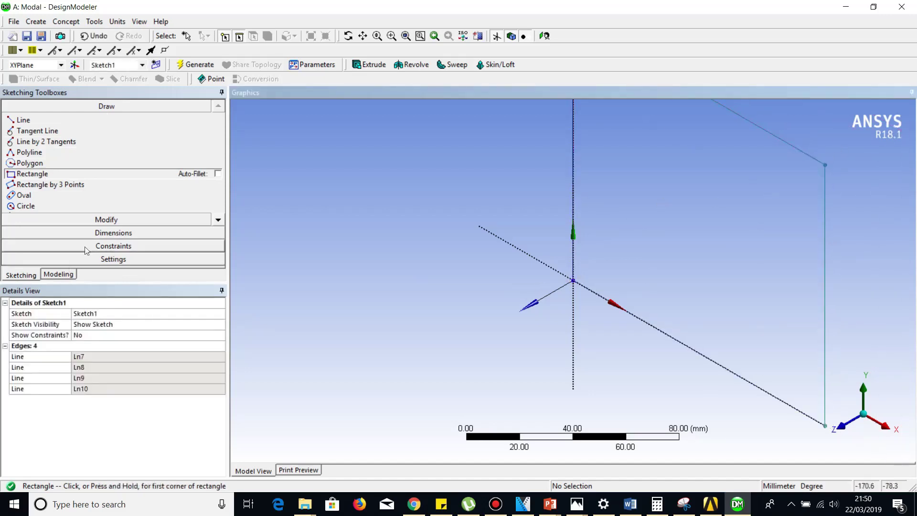
left_click(106, 232)
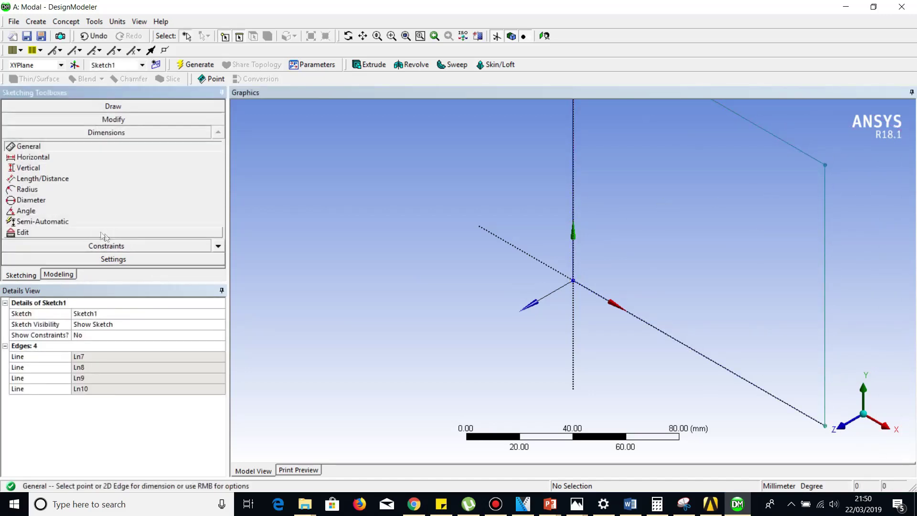
left_click(825, 284)
left_click(767, 265)
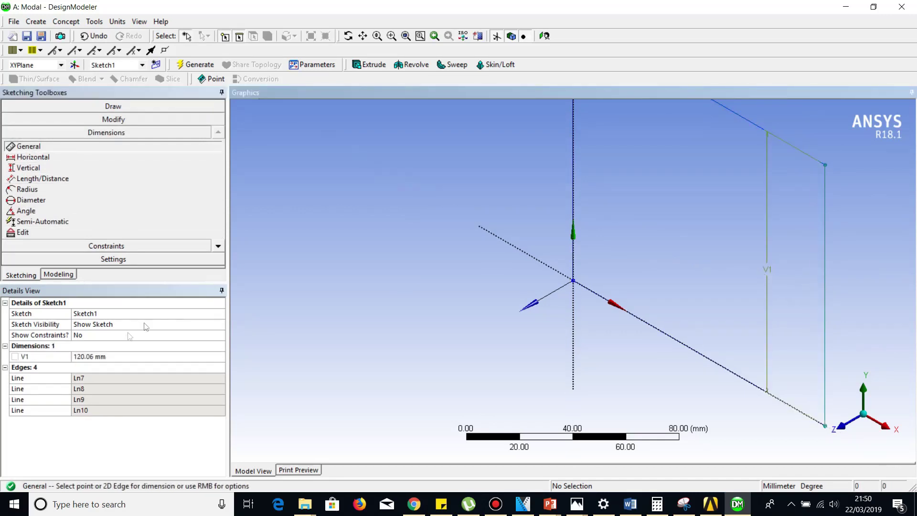
left_click(119, 359)
type("180")
key("Return")
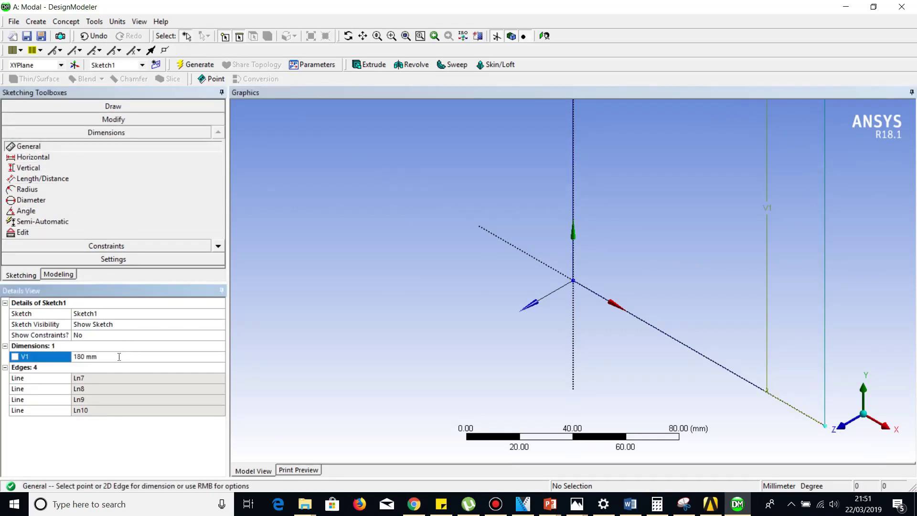
Dimension the bottom edge as H2 = 180 mm and orbit to check the square.
left_click(600, 299)
left_click(586, 332)
left_click(98, 358)
type("18")
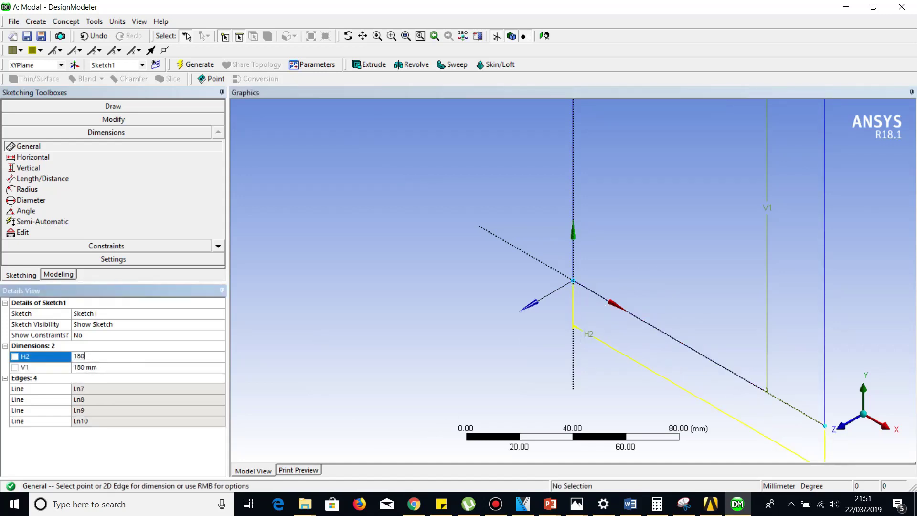
type("0")
key("Return")
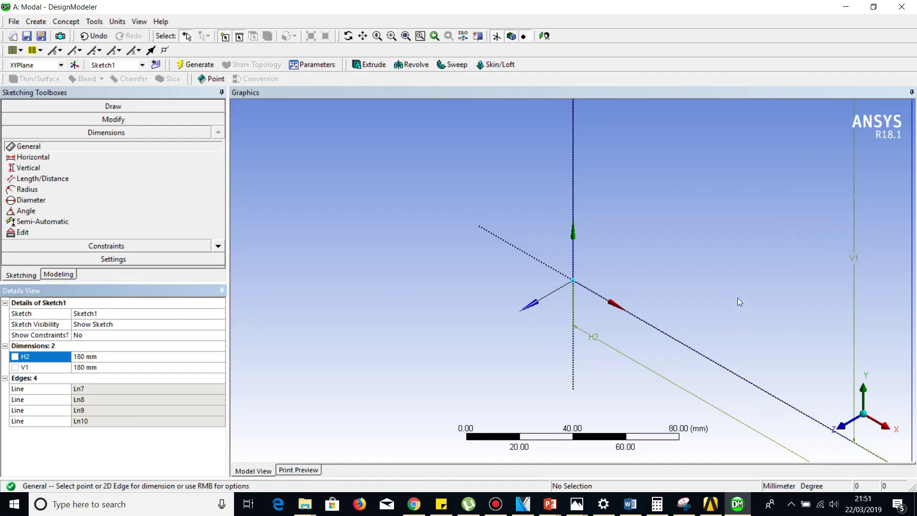
middle_click_drag(737, 298, 741, 310)
scroll(740, 311, "down", 2)
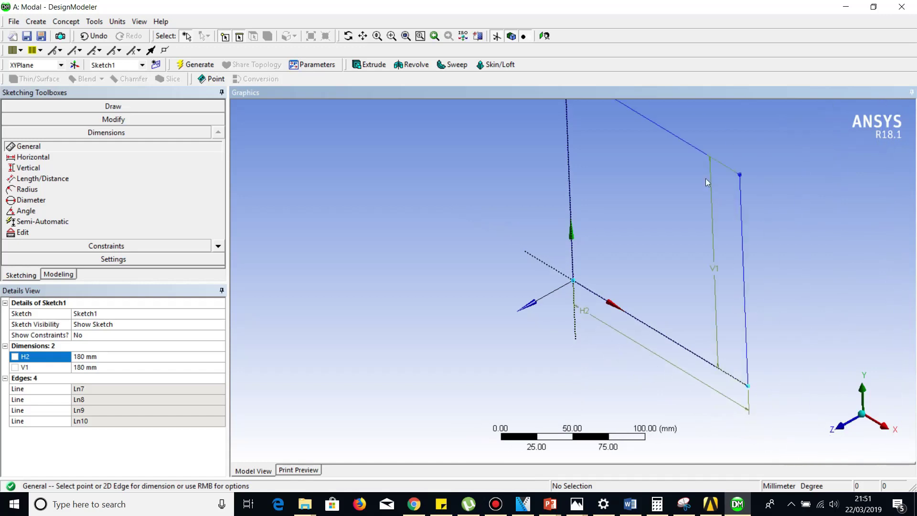
mouse_move(706, 182)
middle_mouse_down()
mouse_move(743, 172)
mouse_move(736, 155)
middle_mouse_up()
scroll(735, 154, "up", 1)
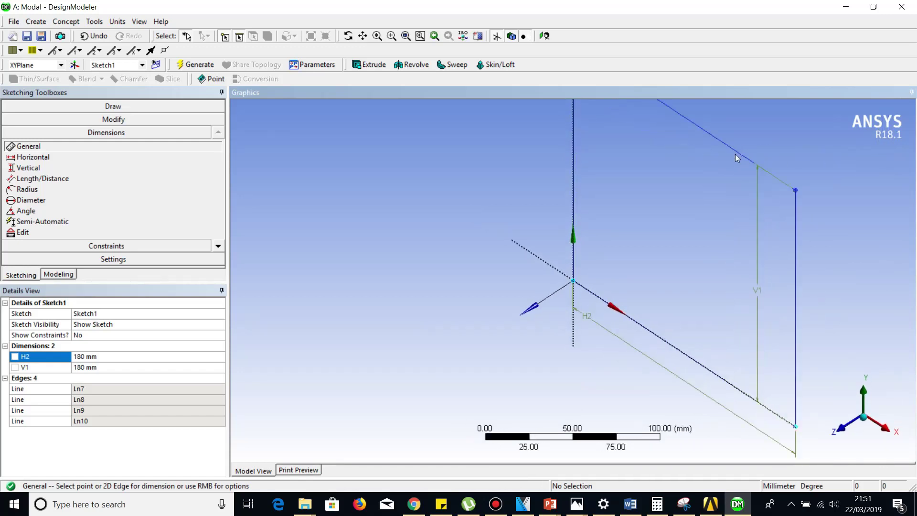
scroll(736, 154, "down", 1)
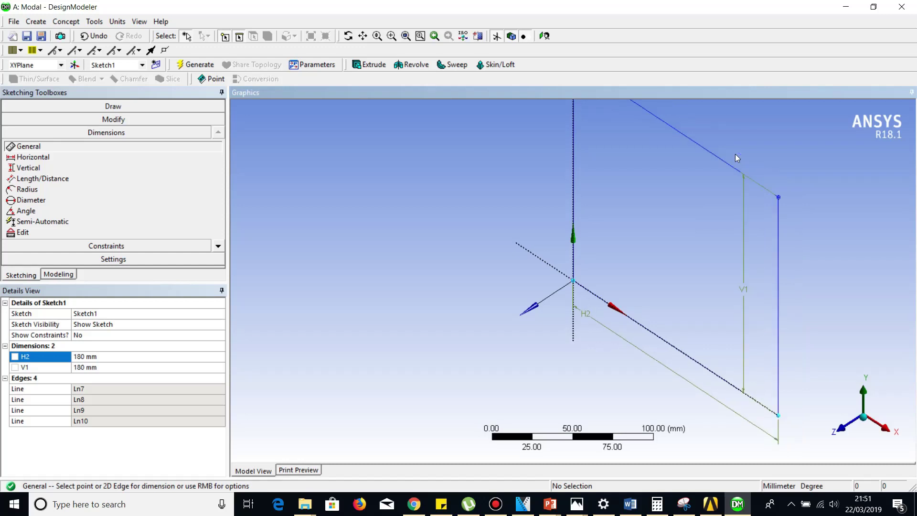
Create a Surfaces From Sketches feature using the four edges of the square sketch.
left_click(71, 22)
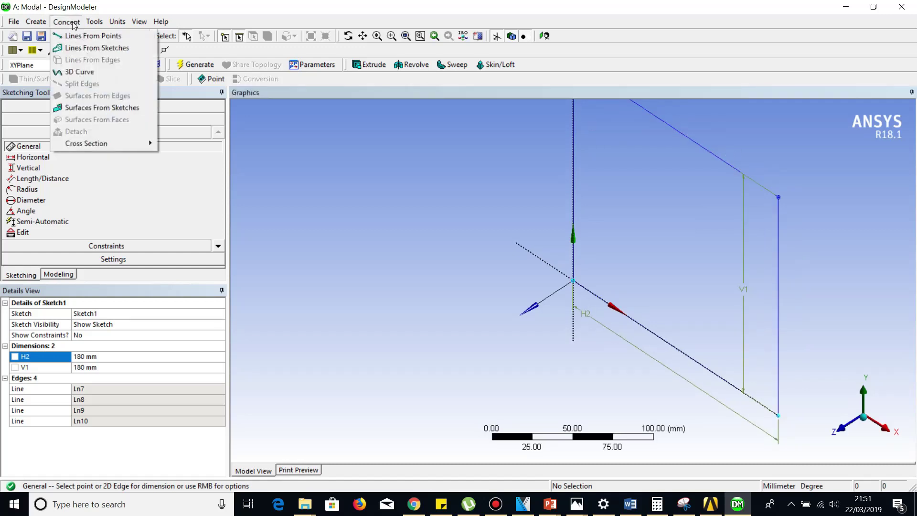
left_click(314, 211)
key("F7")
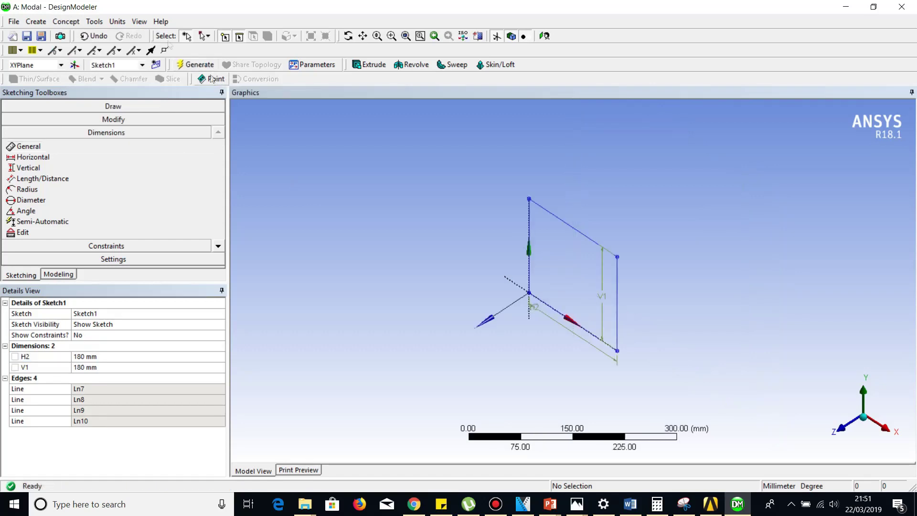
left_click(78, 24)
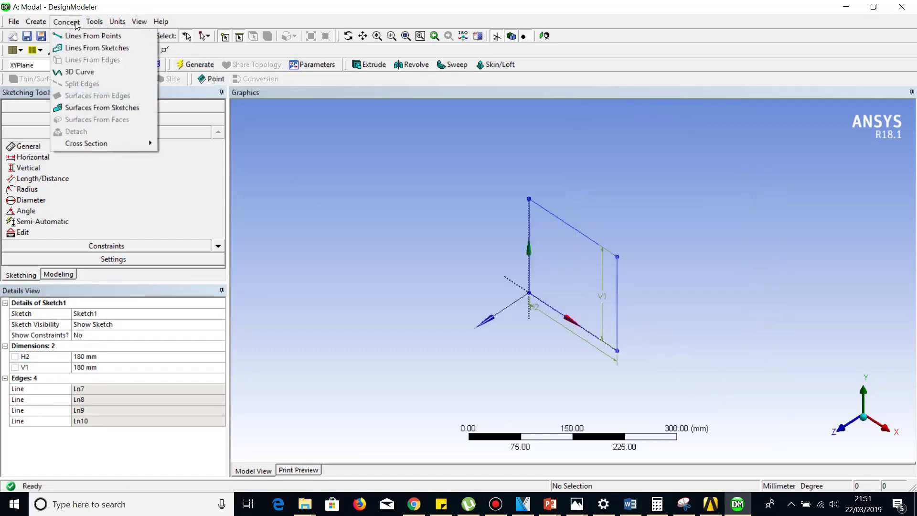
left_click(96, 107)
left_click(581, 234)
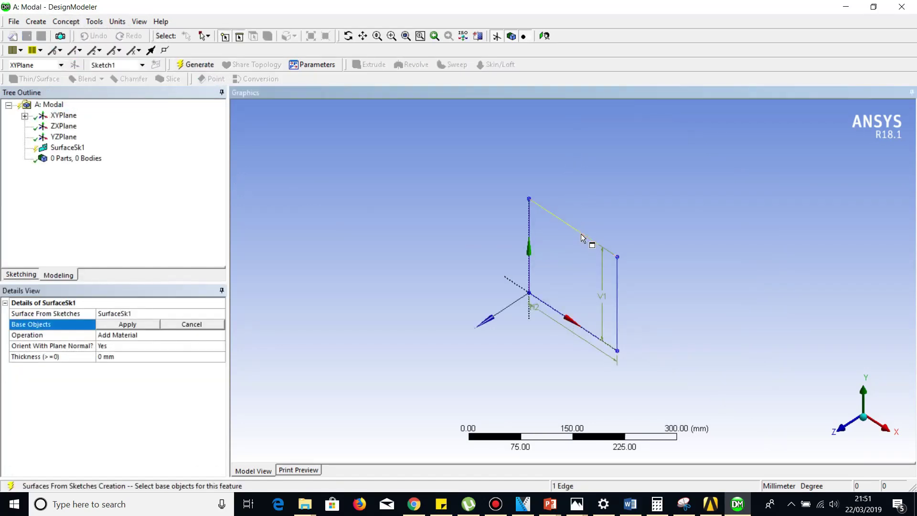
left_click(529, 230, "ctrl")
left_click(557, 310, "ctrl")
left_click(617, 286, "ctrl")
left_click(123, 325)
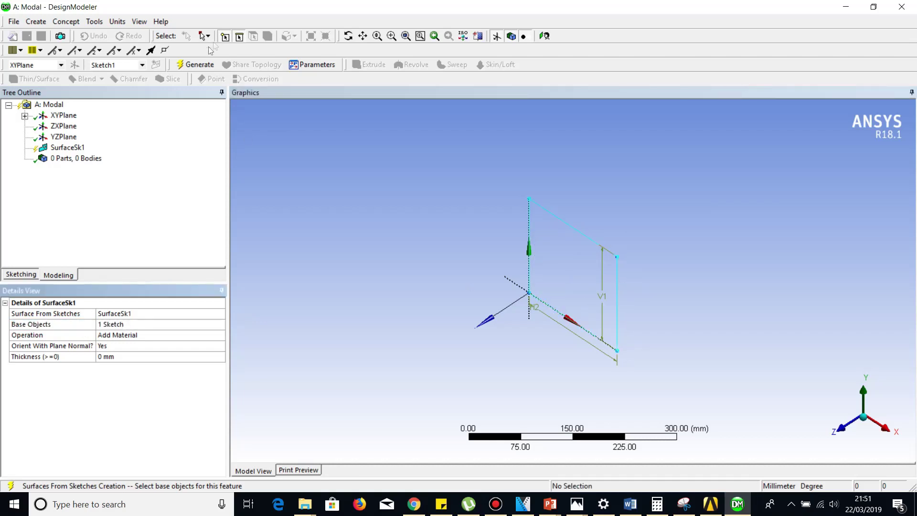
Generate the surface body SurfaceSk1 and close DesignModeler.
left_click(201, 65)
mouse_move(587, 294)
middle_mouse_down()
mouse_move(586, 266)
mouse_move(584, 295)
middle_mouse_up()
scroll(584, 294, "up", 3)
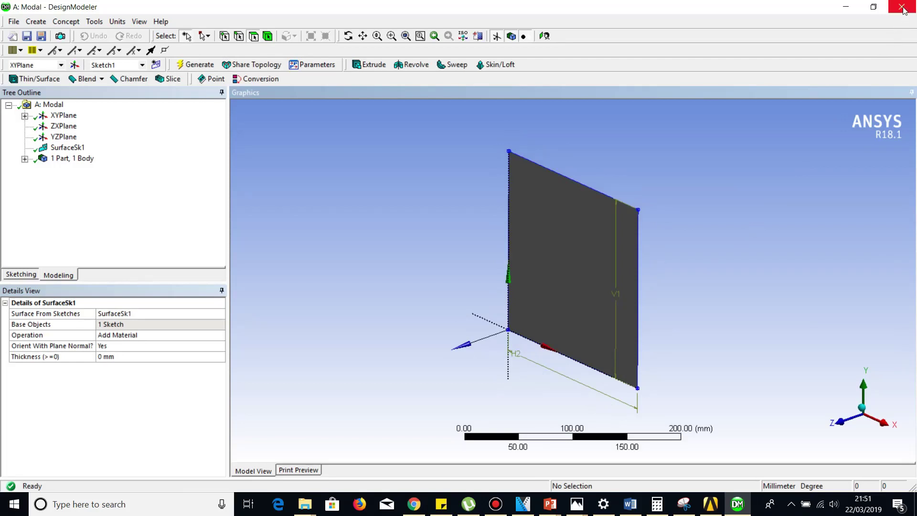
key("alt+F4")
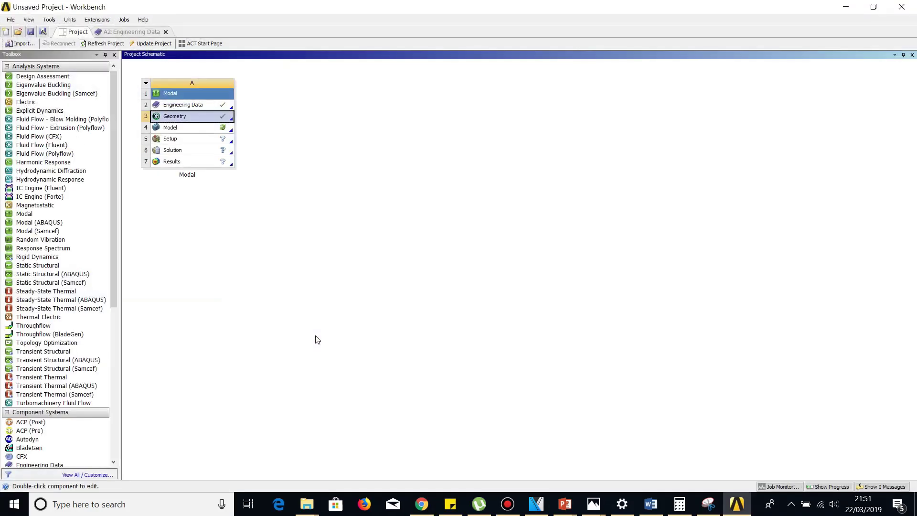
Open the Modal system's Model cell in ANSYS Mechanical.
double_click(186, 132)
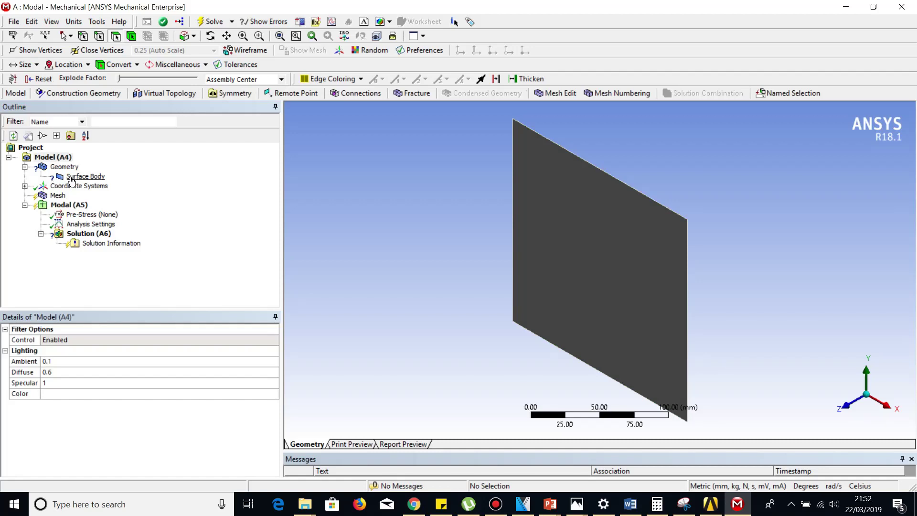
Set the plate Surface Body thickness to 2.035 mm.
left_click(71, 179)
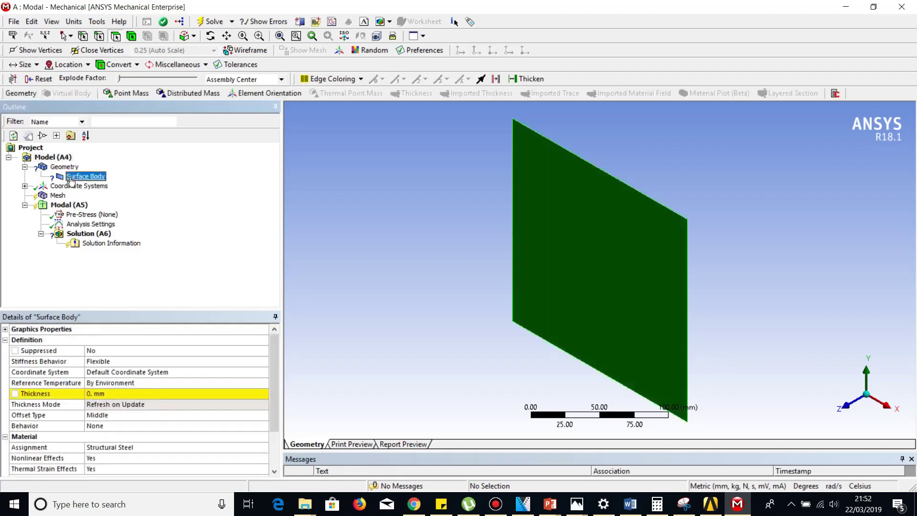
left_click(95, 394)
type("2.035")
key("Return")
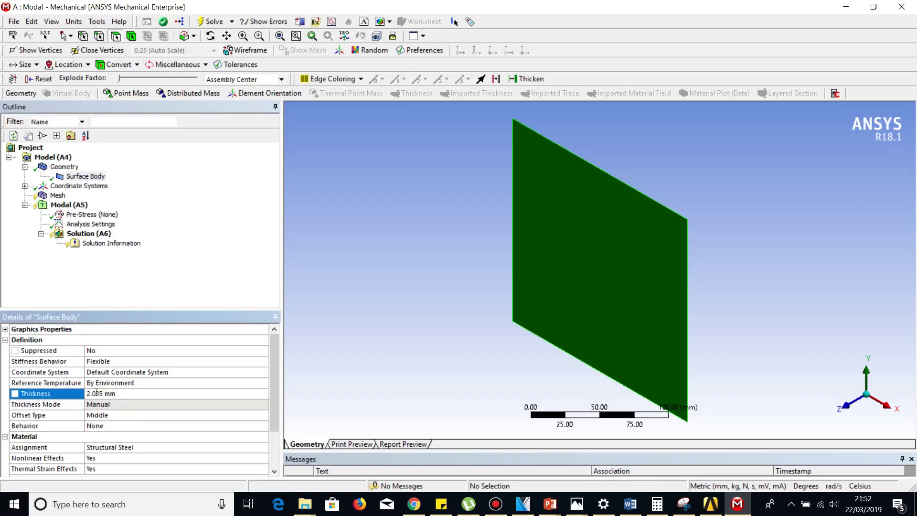
Select Mesh and orbit the plate to a face-on view.
left_click(57, 196)
middle_click_drag(505, 289, 635, 194)
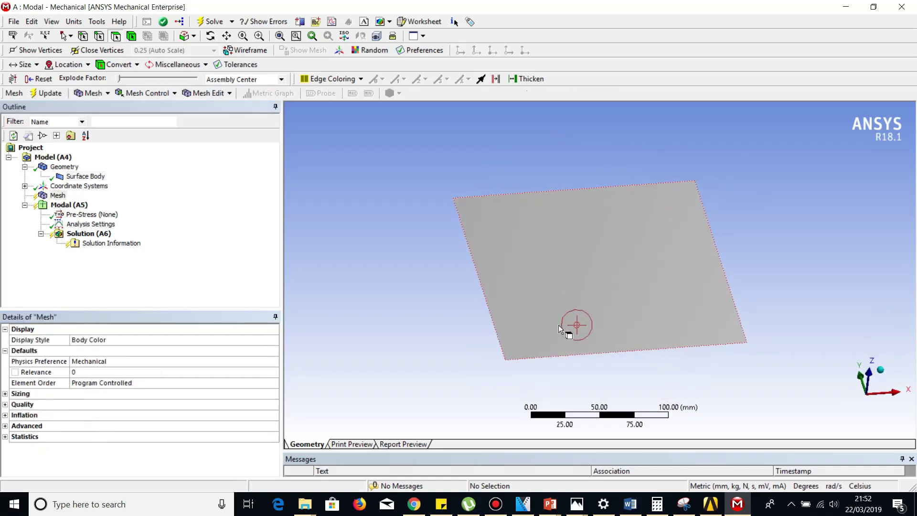
middle_click_drag(550, 337, 645, 273)
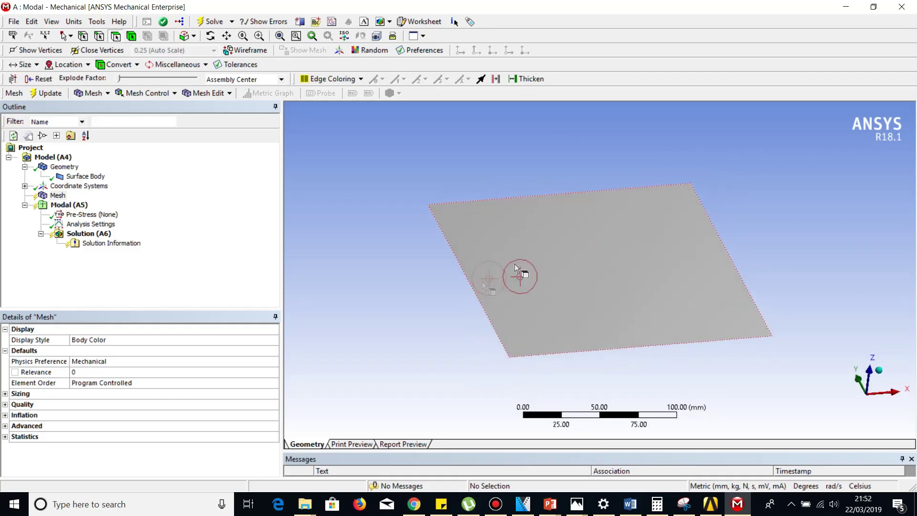
mouse_move(557, 272)
middle_mouse_down()
mouse_move(537, 266)
mouse_move(560, 284)
mouse_move(459, 256)
mouse_move(435, 231)
mouse_move(449, 258)
middle_mouse_up()
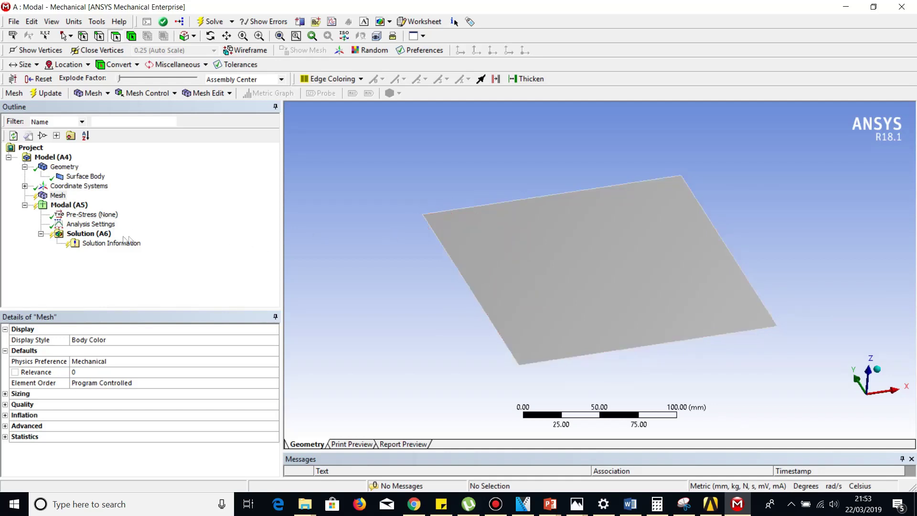
Insert a Sizing control on the plate face with a 2 mm element size.
right_click(58, 196)
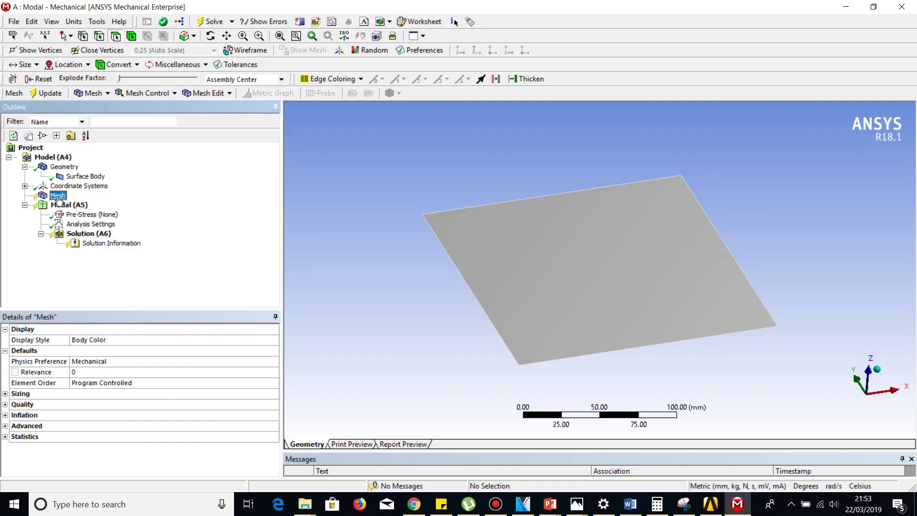
mouse_move(95, 204)
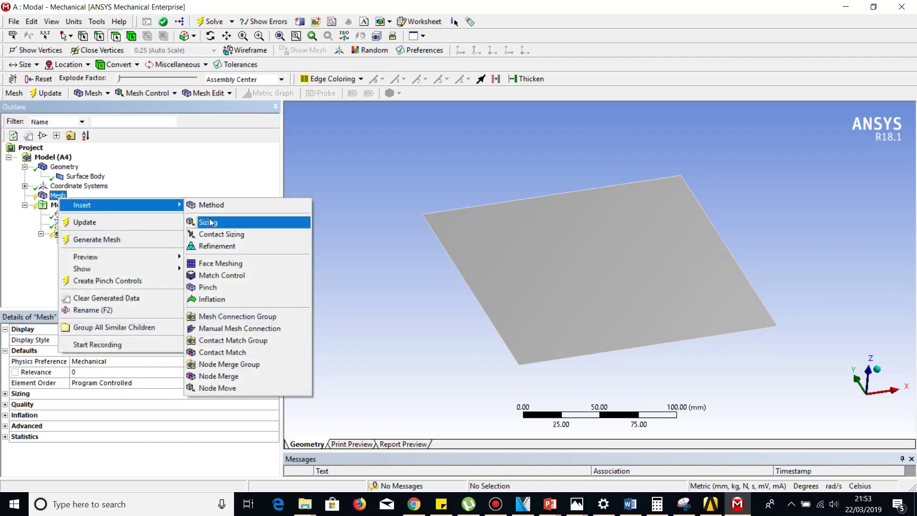
left_click(208, 222)
left_click(129, 350)
left_click(569, 289)
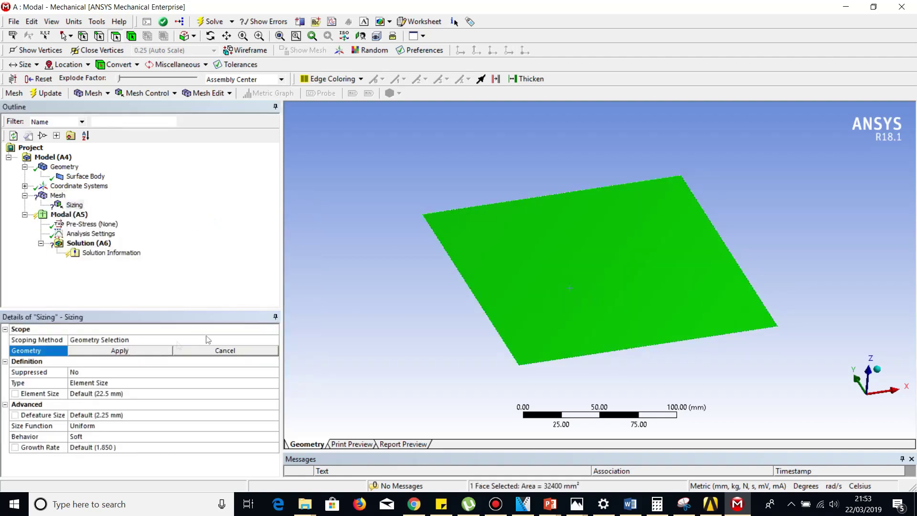
left_click(120, 351)
left_click(109, 394)
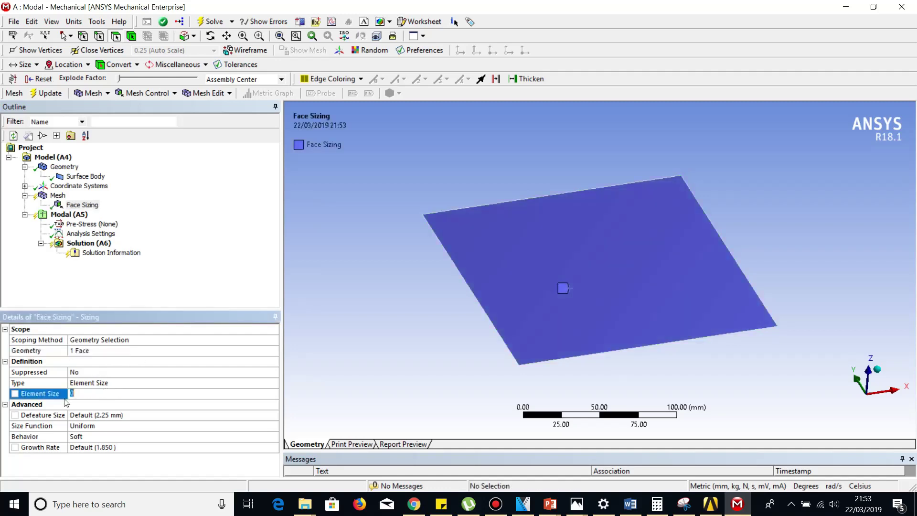
type("2")
key("Return")
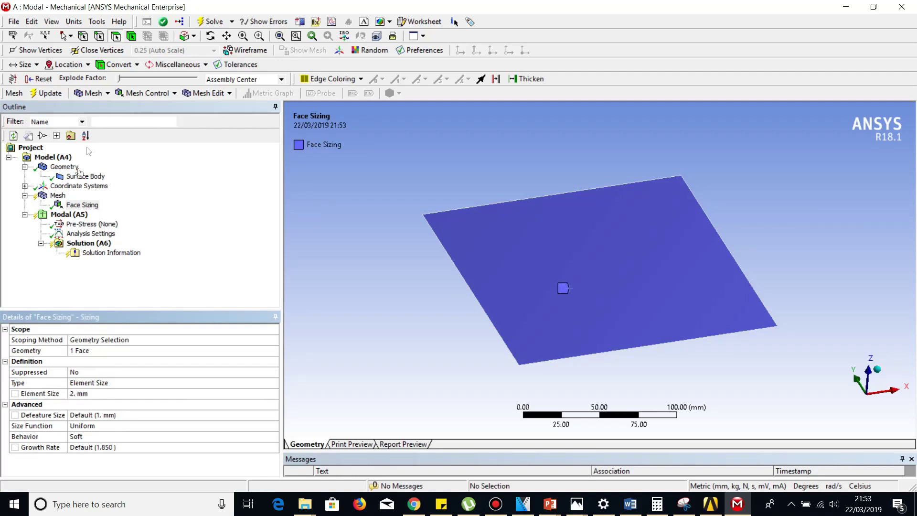
left_click(58, 196)
Generate the mesh and orbit and zoom to inspect the uniform square-element grid.
right_click(60, 201)
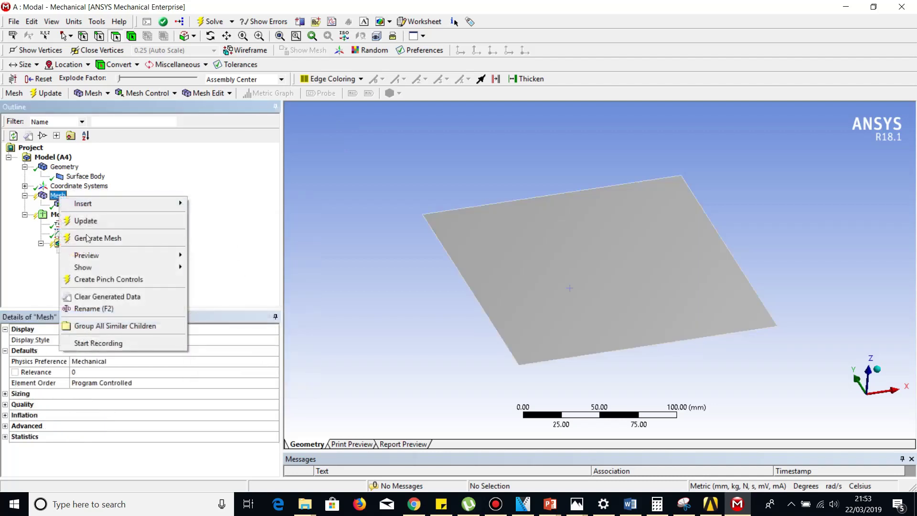
left_click(97, 241)
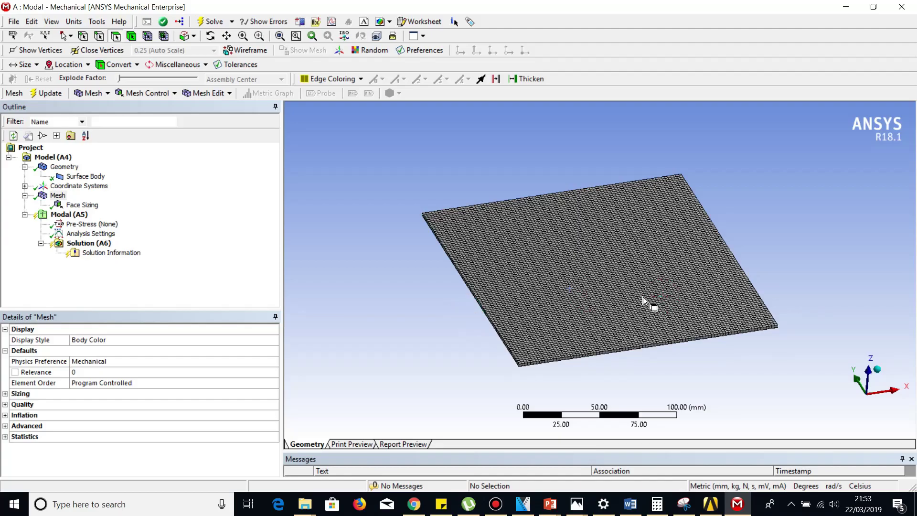
middle_click_drag(581, 262, 559, 280)
scroll(526, 311, "up", 5)
scroll(540, 310, "down", 5)
left_click(333, 267)
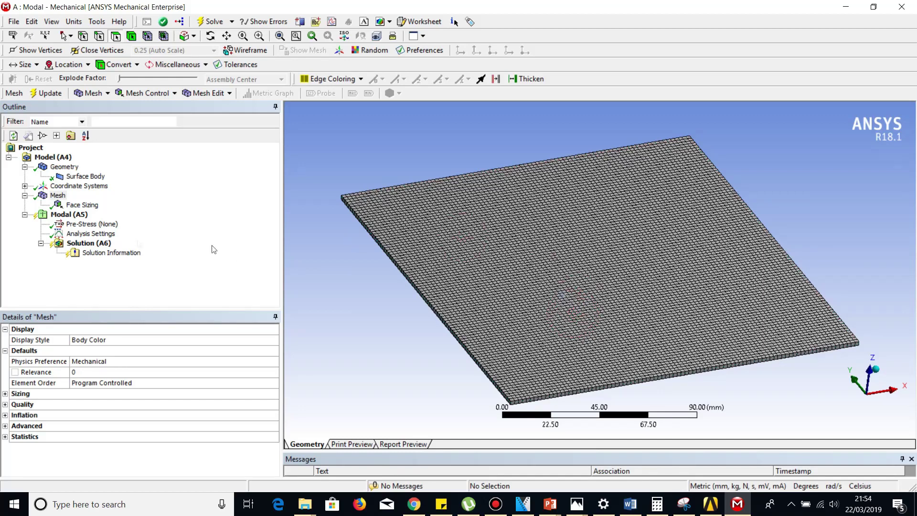
In Analysis Settings, change Max Modes to Find from 6 to 20.
left_click(99, 234)
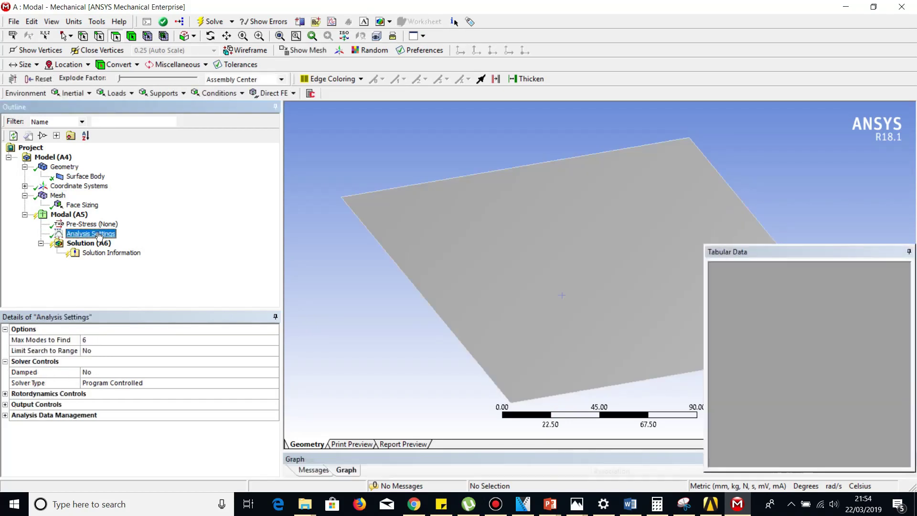
left_click(205, 341)
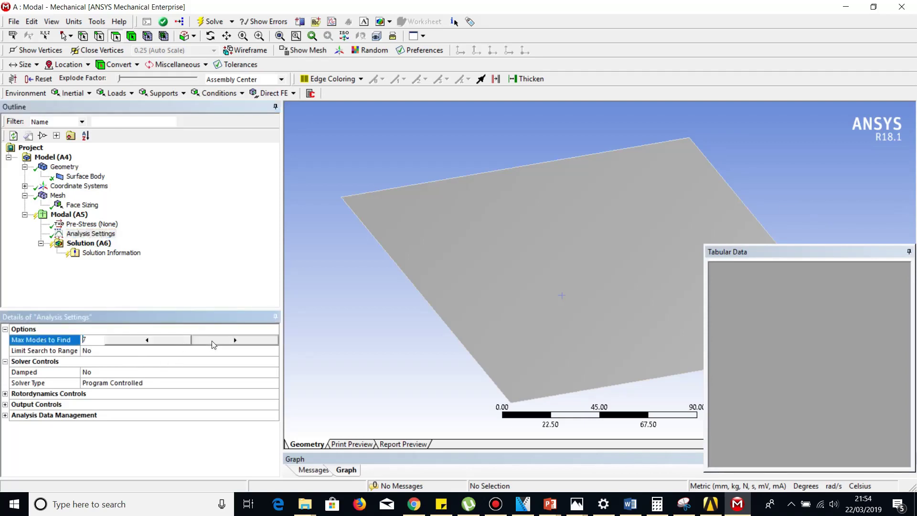
type("17")
left_click(211, 341)
Solve the modal analysis from Solution (A6): six near-zero rigid modes, then 81.495 Hz and 118.95 Hz upward.
left_click(101, 245)
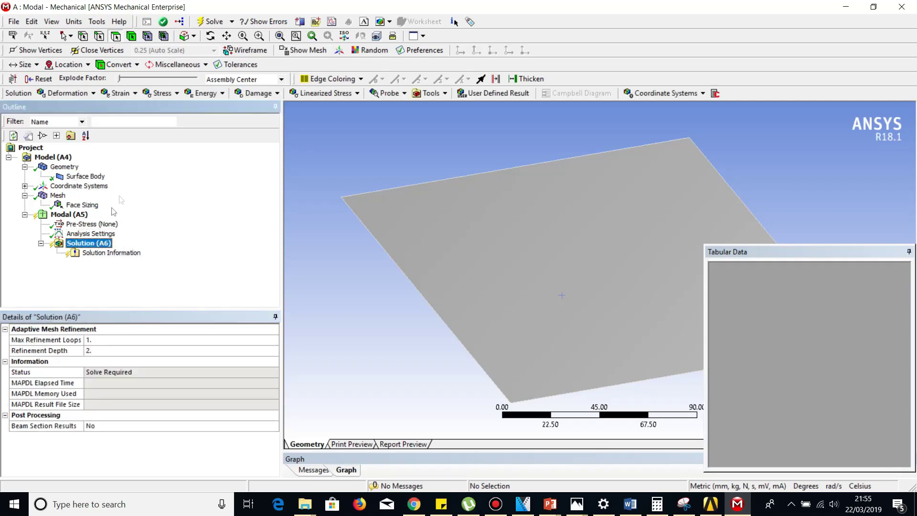
left_click(211, 21)
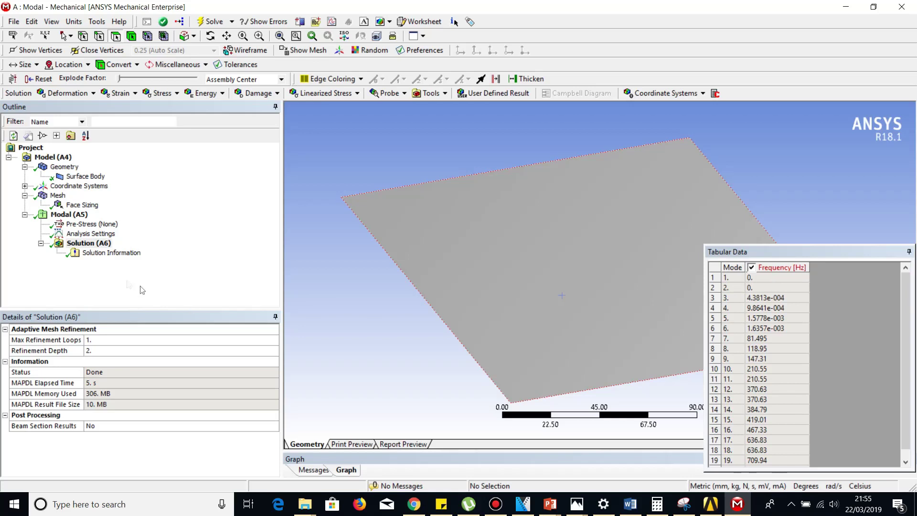
left_click(98, 246)
Insert a Total Deformation result under Solution (A6), showing mode 1 at 226.5 mm max, and review all 20 frequencies.
right_click(98, 246)
mouse_move(215, 250)
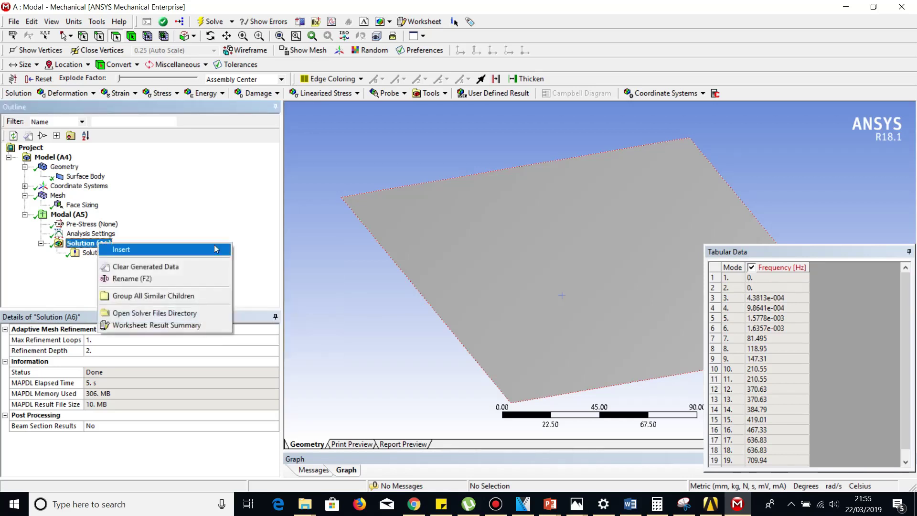
mouse_move(261, 252)
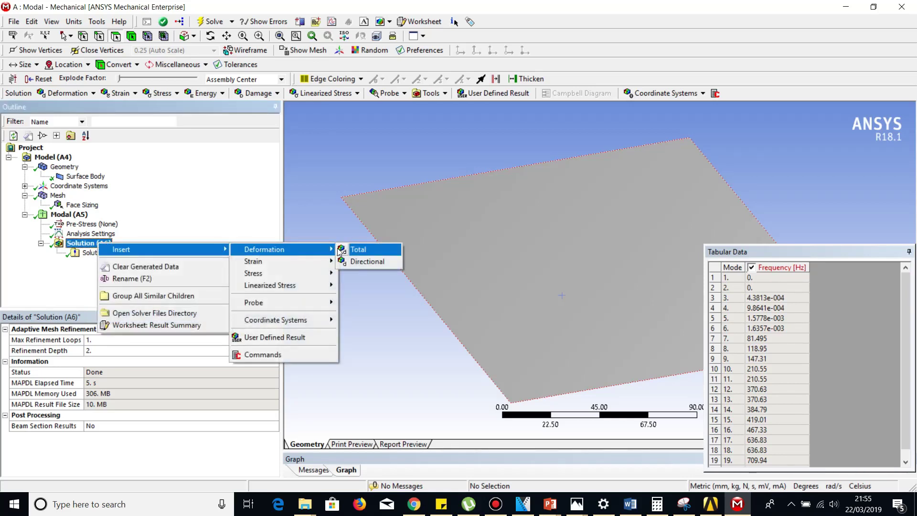
left_click(356, 250)
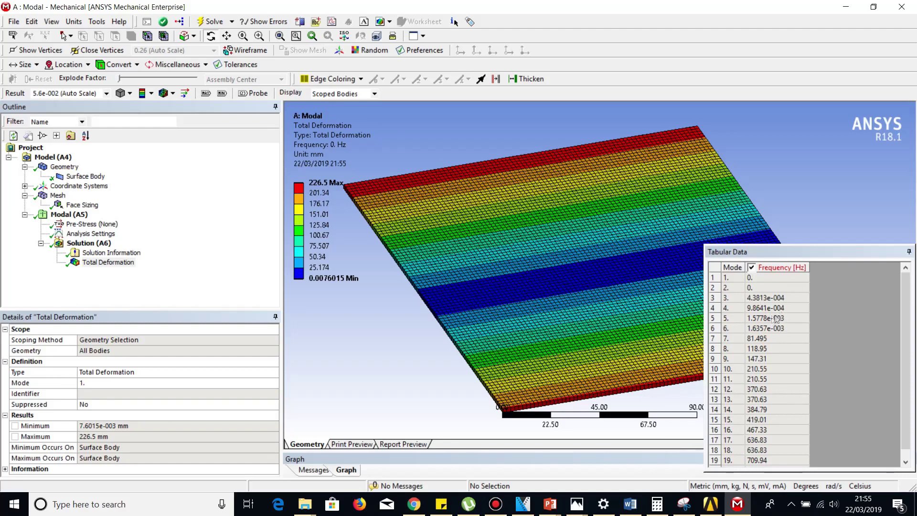
scroll(899, 387, "down", 1)
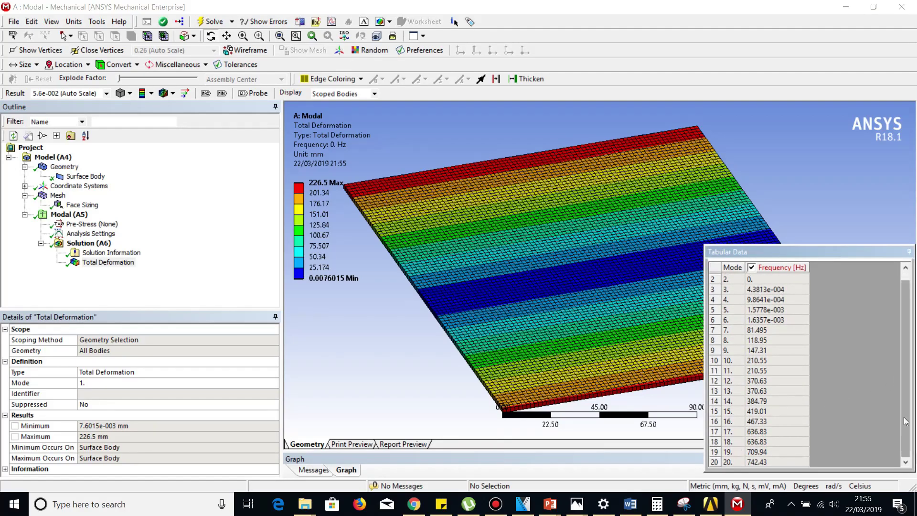
scroll(907, 421, "up", 1)
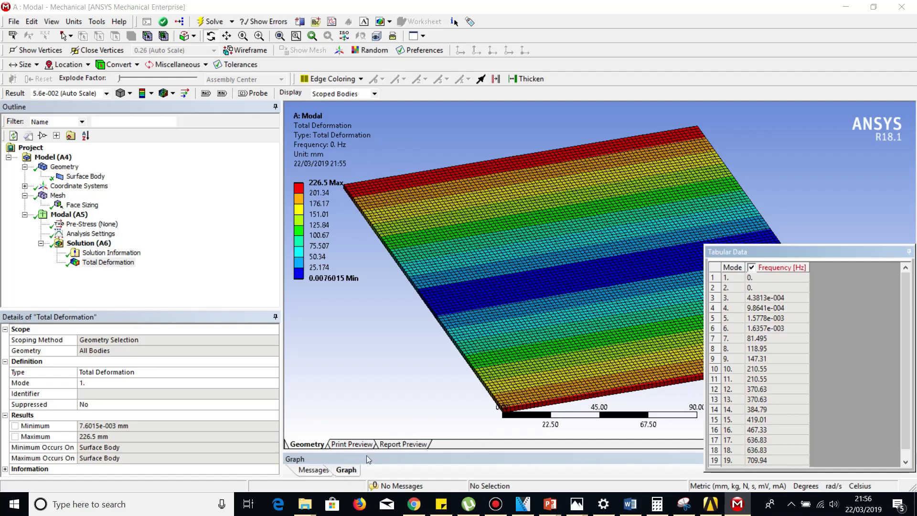
Show the Total Deformation contour, enlarge the Graph pane, and animate the mode 1 shape.
left_click(109, 263)
left_click(99, 245)
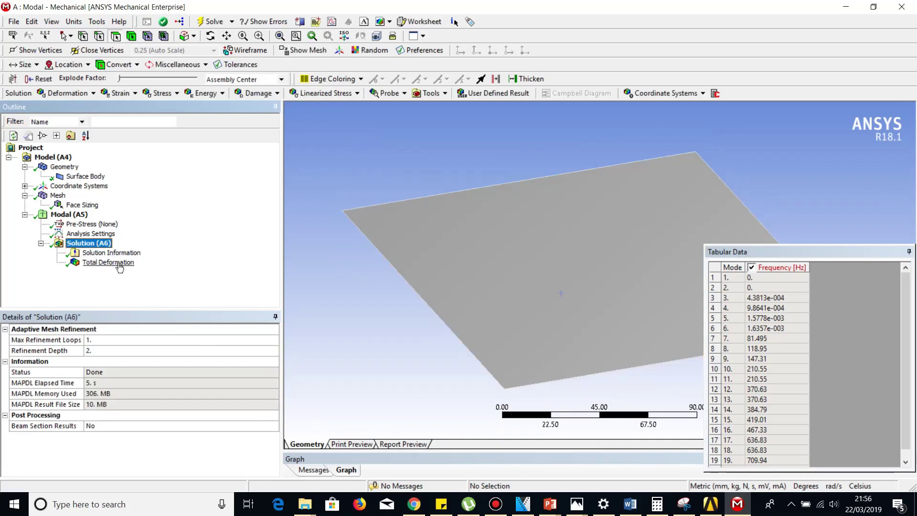
left_click(119, 264)
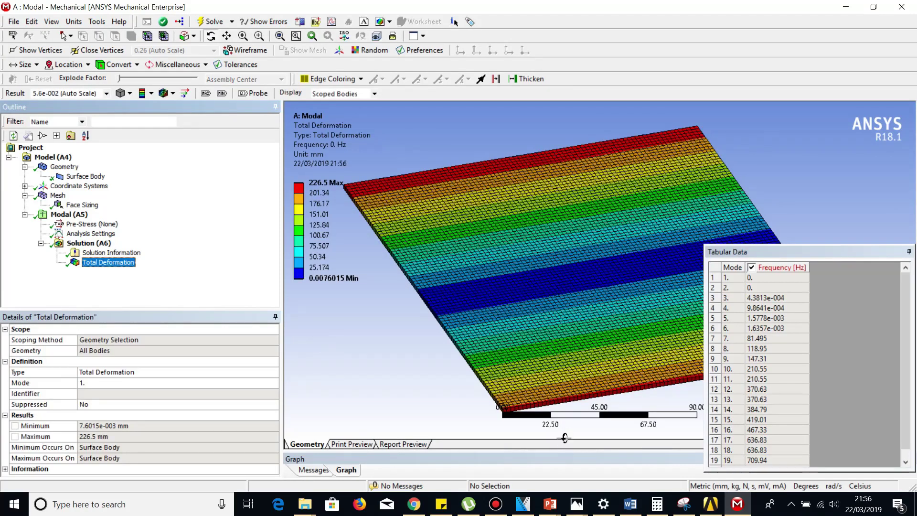
left_click_drag(552, 453, 558, 340)
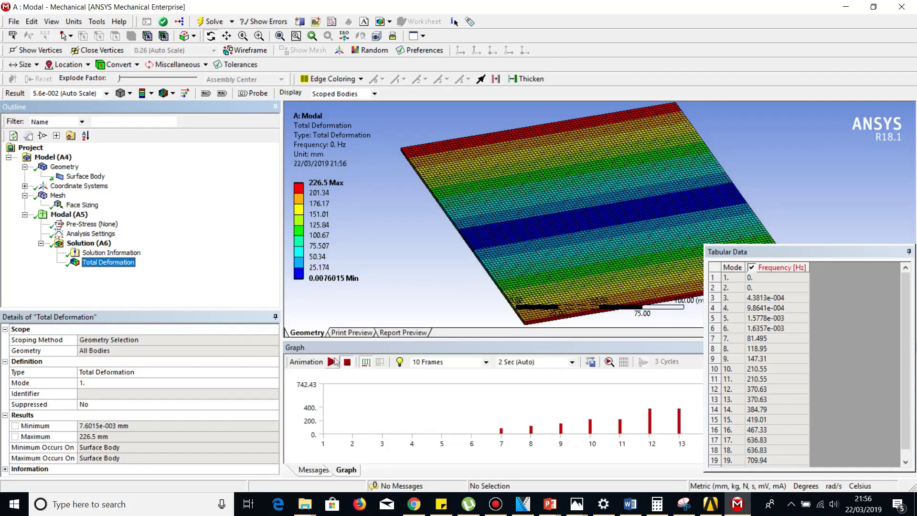
left_click(332, 362)
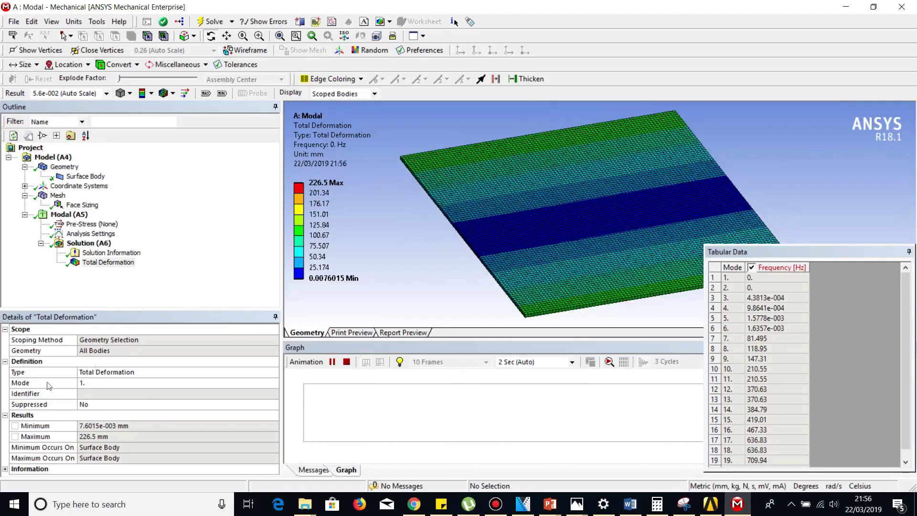
Switch Total Deformation to mode 2, re-evaluate it (236.92 mm max), and animate its shape.
left_click(80, 385)
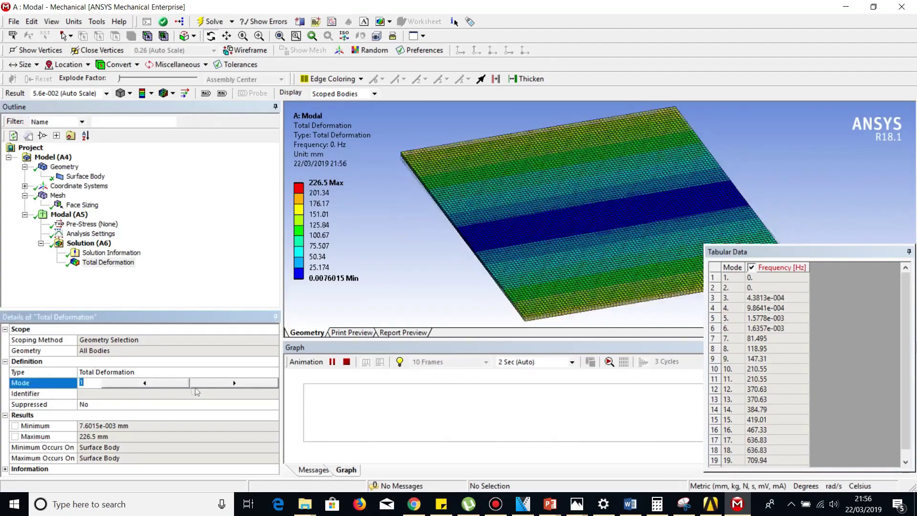
left_click(205, 384)
left_click(98, 245)
left_click(212, 21)
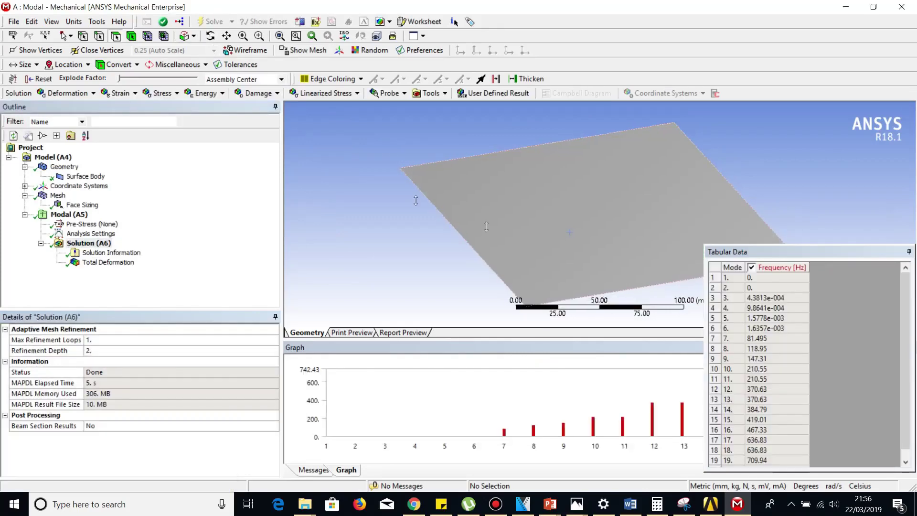
left_click(114, 264)
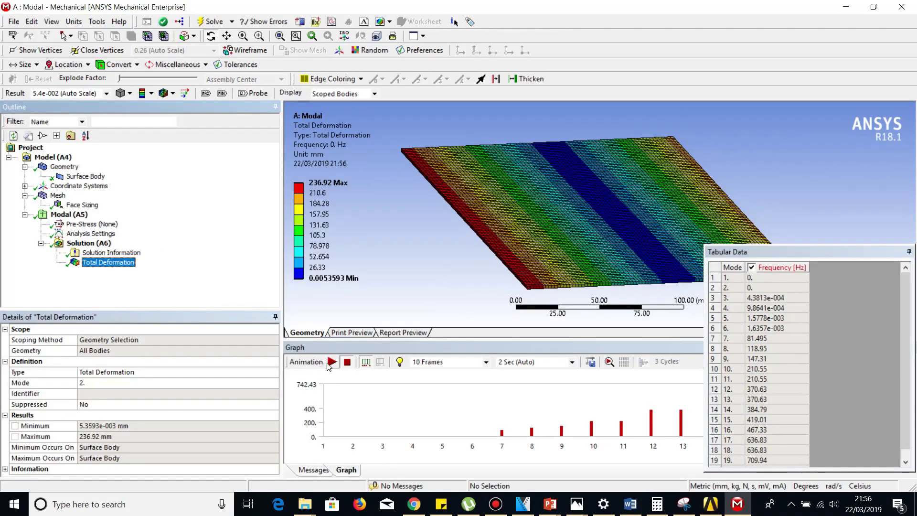
left_click(330, 363)
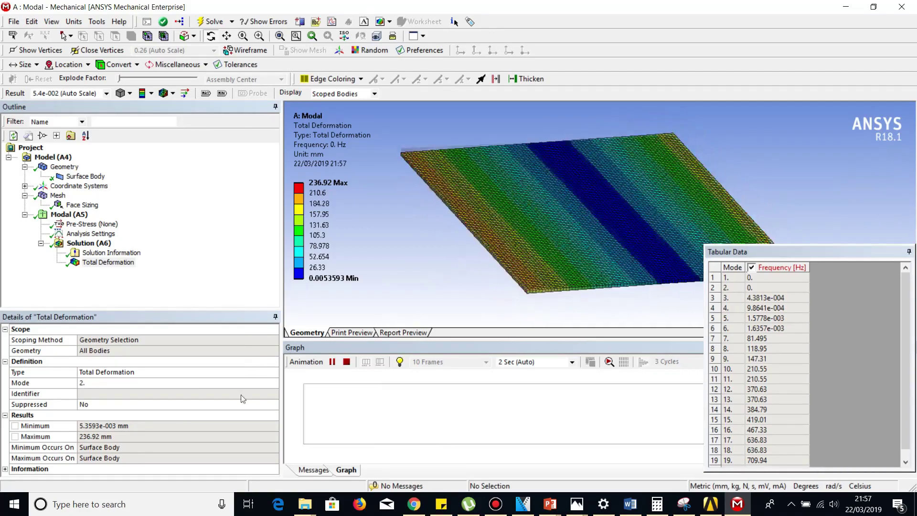
Show mode 7 at 81.495 Hz (336.32 mm max), animate it on the tilted plate, and lower the frequency table.
left_click(233, 385)
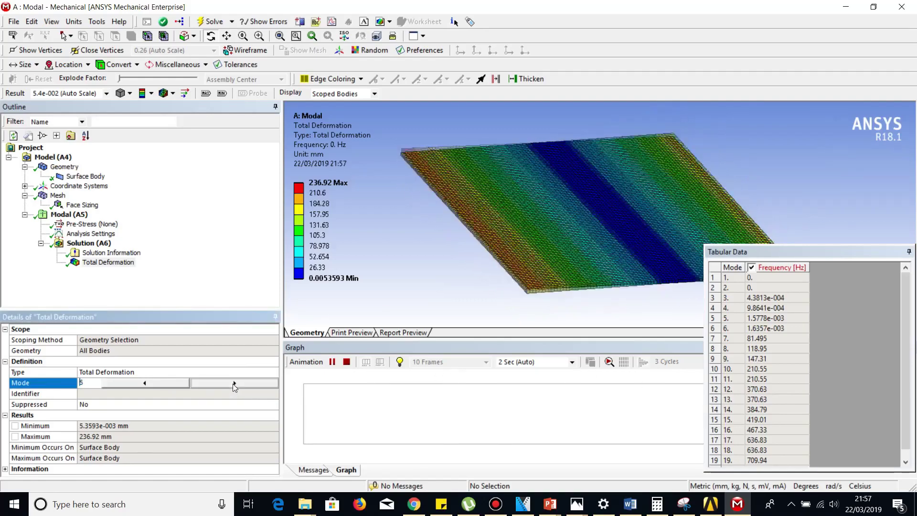
left_click(234, 384)
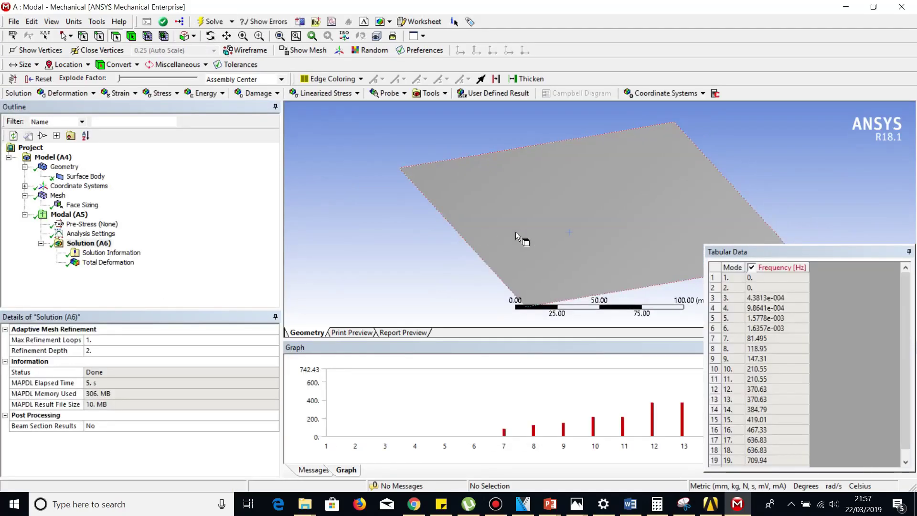
left_click(113, 262)
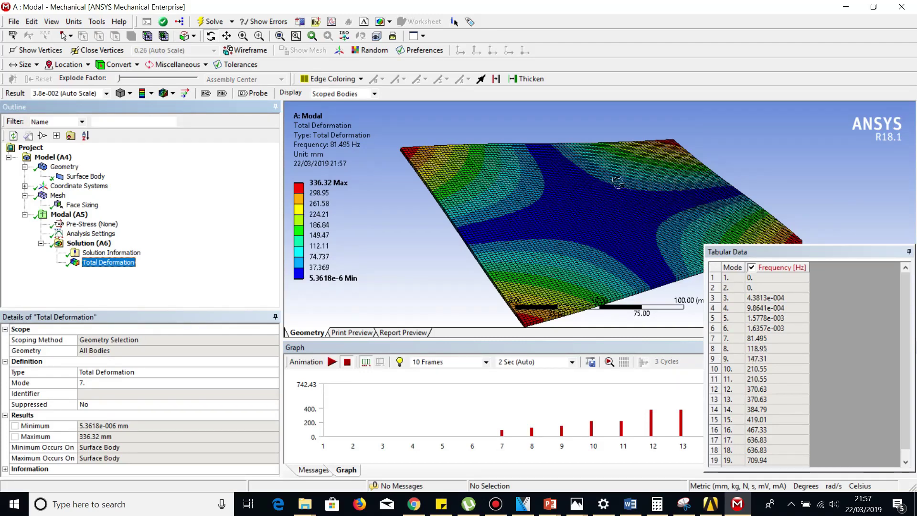
left_click_drag(578, 201, 556, 172)
left_click(333, 362)
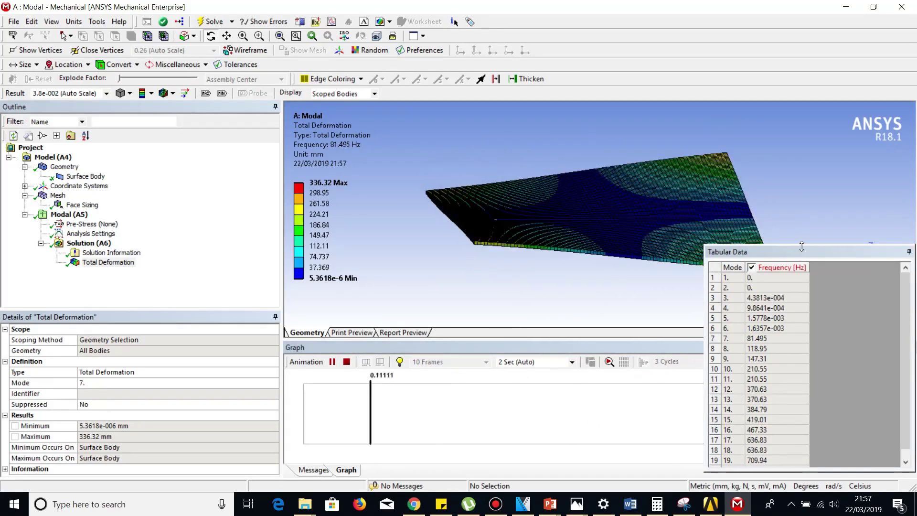
left_click_drag(797, 257, 797, 366)
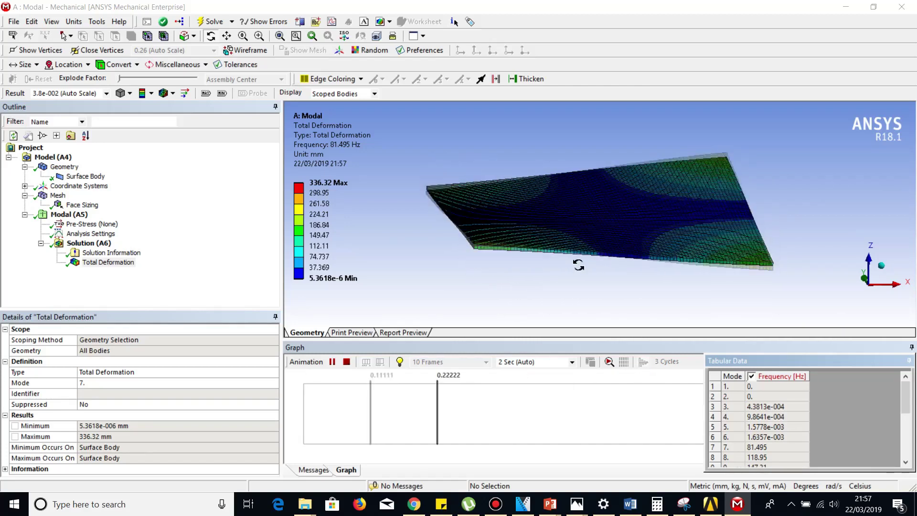
Set the Total Deformation mode to 8 and evaluate it (118.95 Hz, 289.1 mm max).
left_click(156, 383)
type("8")
left_click(89, 243)
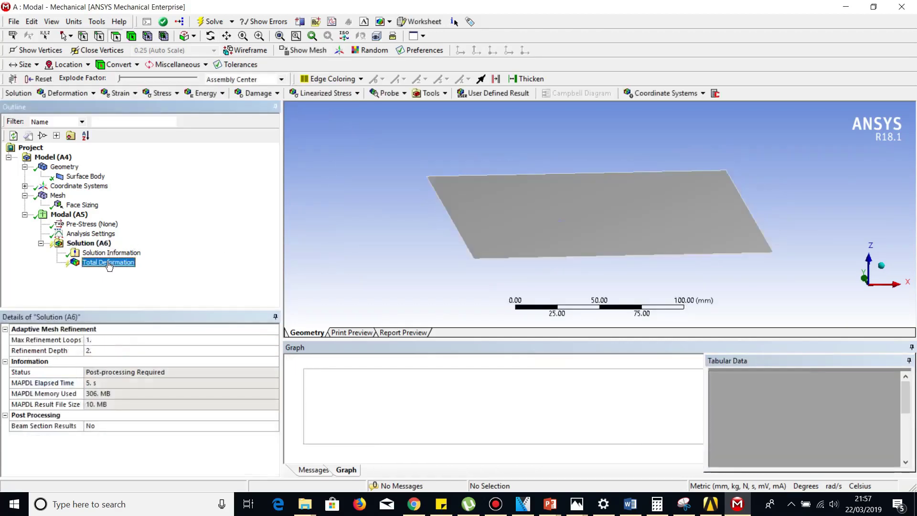
left_click(214, 22)
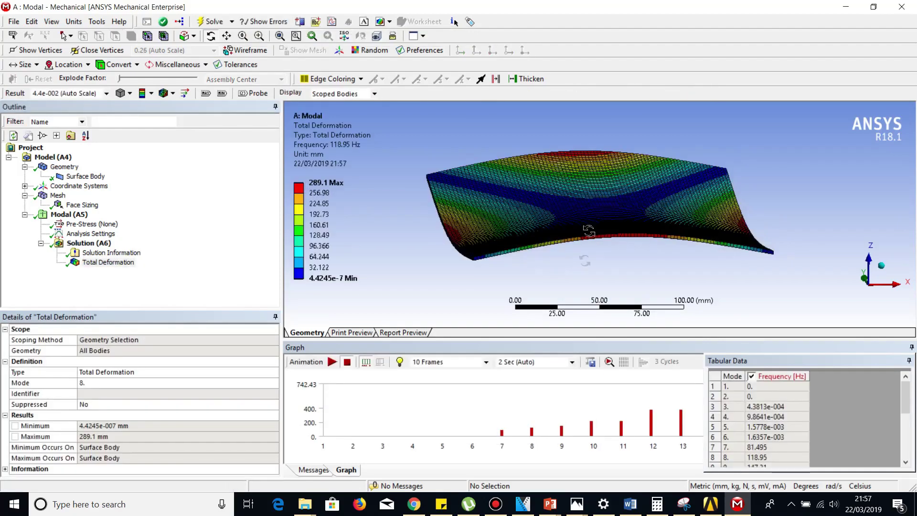
Animate the mode 8 saddle shape from an oblique top view and enlarge the frequency table.
mouse_move(591, 216)
left_mouse_down()
mouse_move(591, 244)
mouse_move(597, 224)
left_mouse_up()
left_click(333, 363)
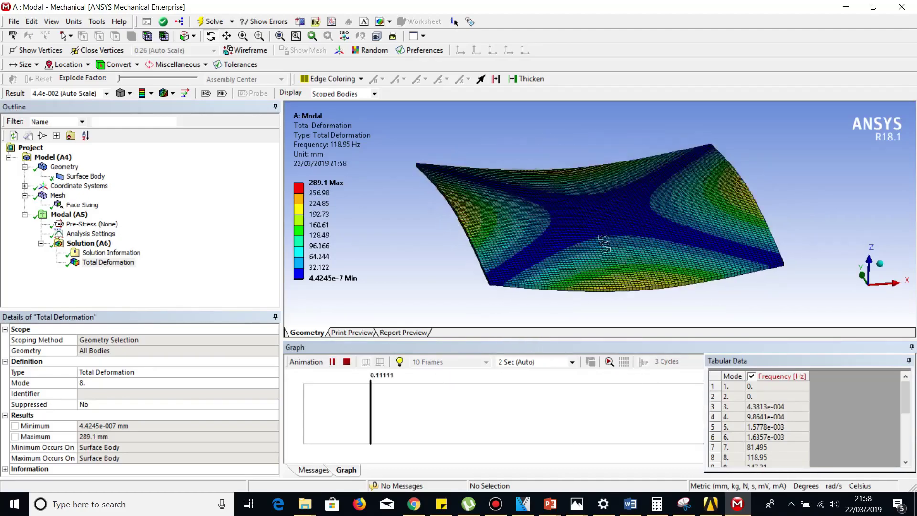
left_click_drag(655, 258, 536, 233)
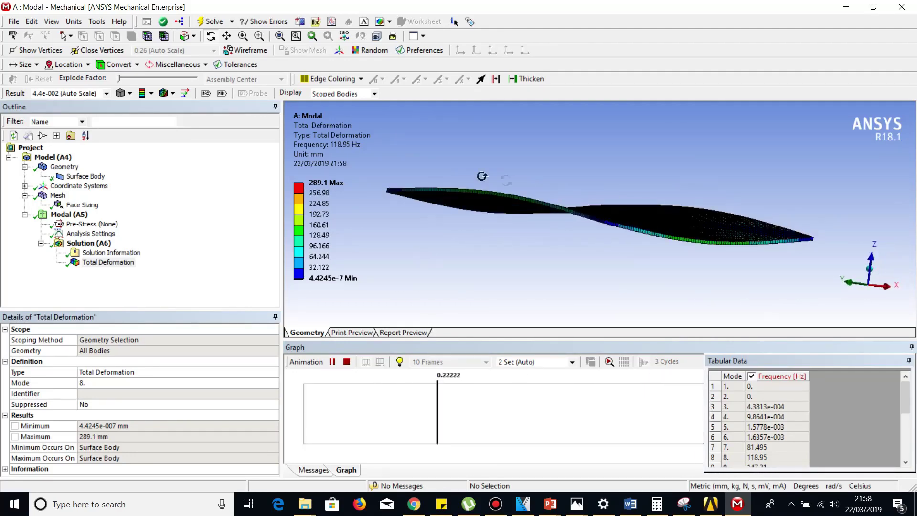
left_click_drag(513, 203, 658, 269)
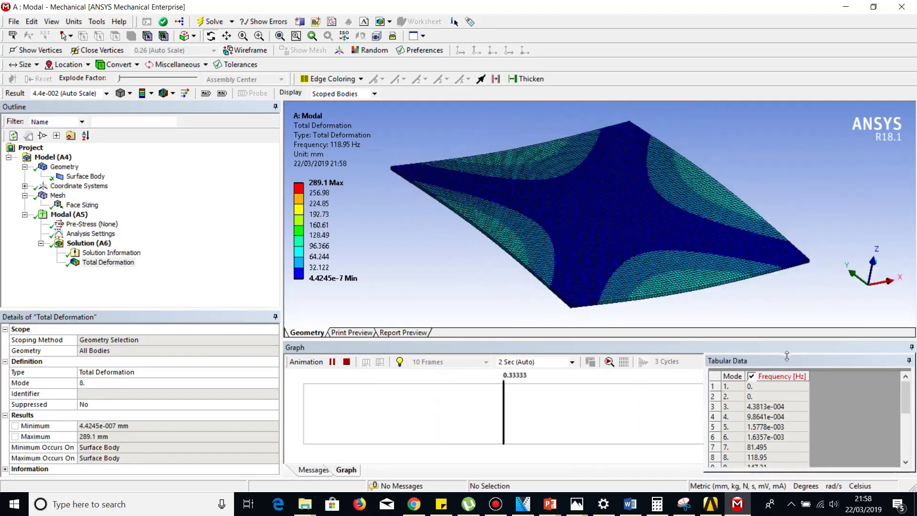
left_click_drag(787, 350, 786, 281)
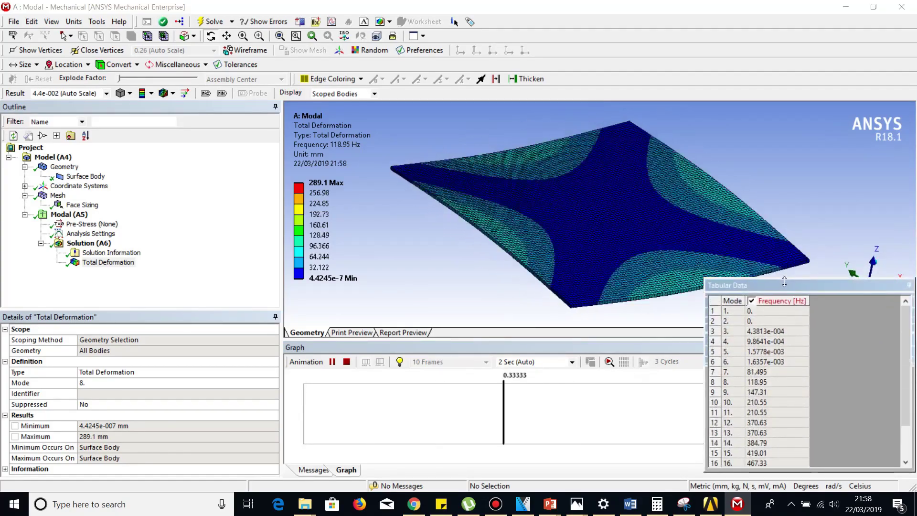